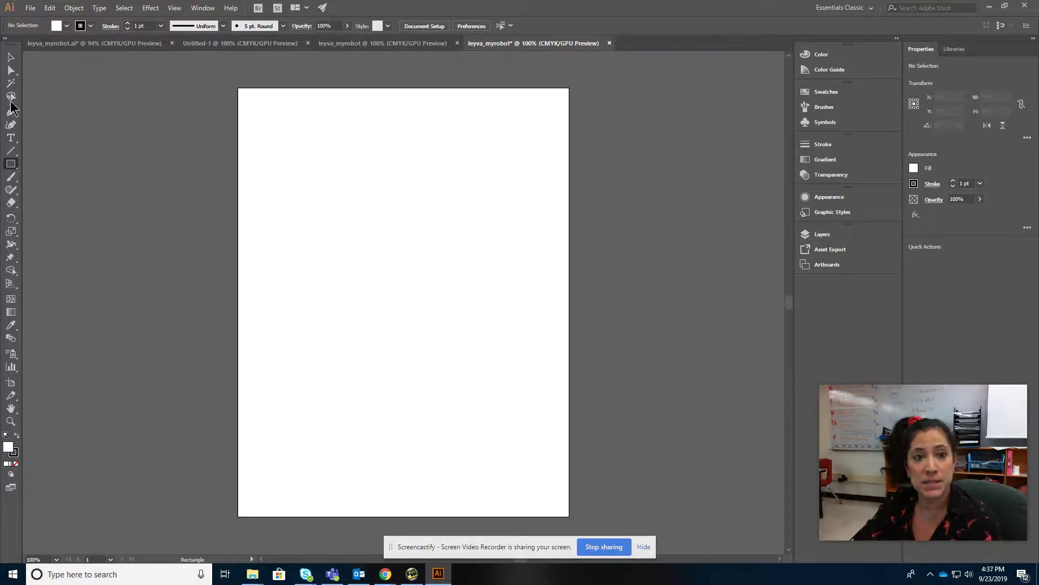
# Start a new Letter-preset document (8.5 × 11 in) named leyva_myrobot.
pyautogui.click(30, 8)
pyautogui.hotkey('ctrl', 'z')
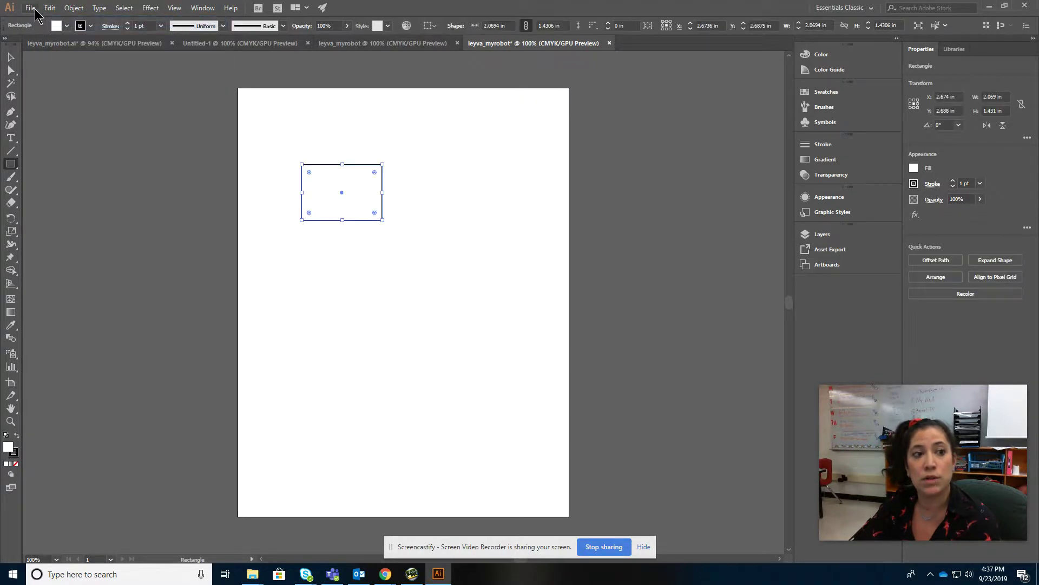
pyautogui.click(30, 8)
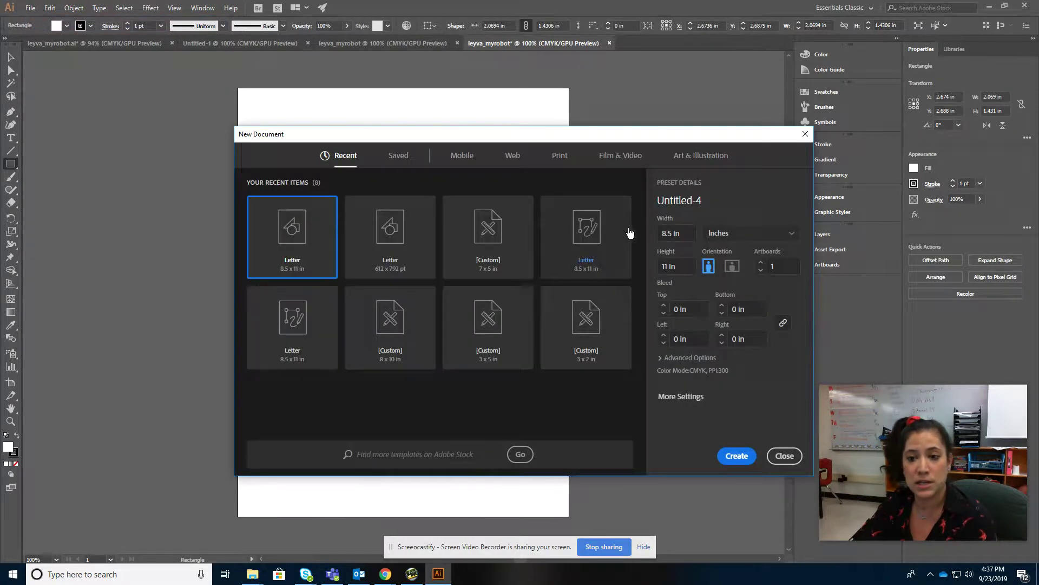
pyautogui.click(687, 233)
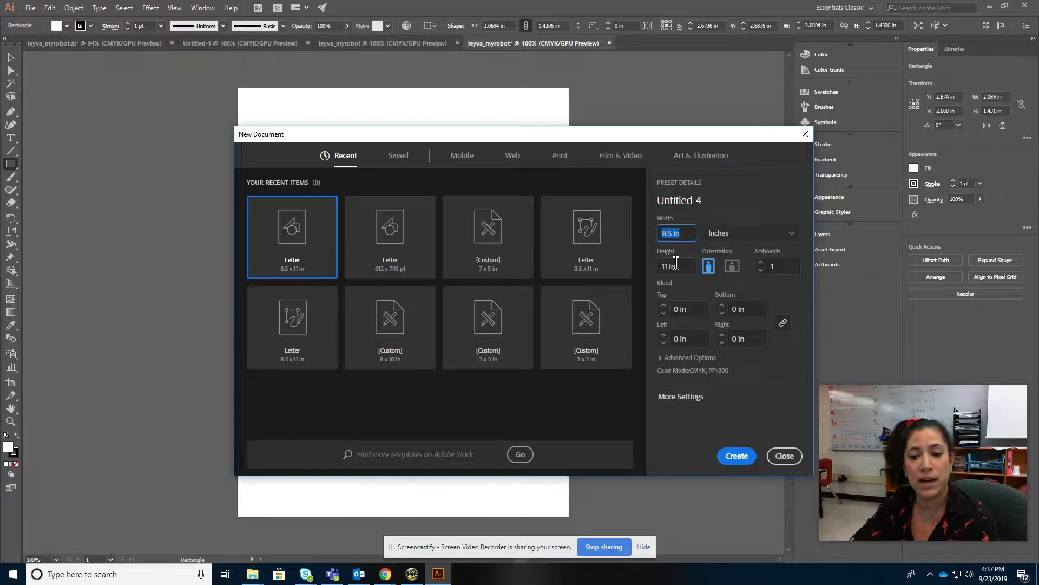
pyautogui.moveTo(703, 201); pyautogui.dragTo(643, 223)
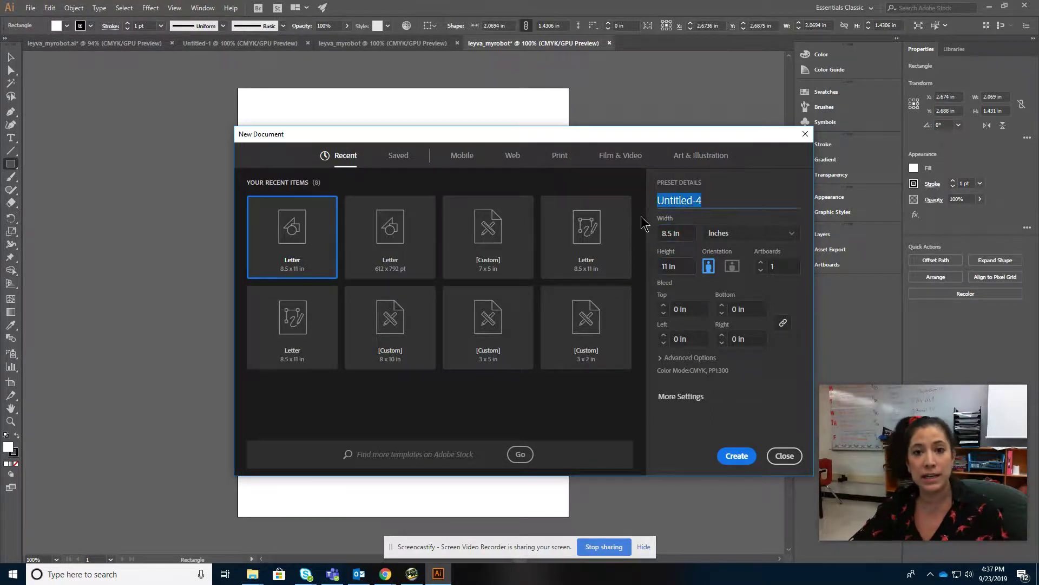
pyautogui.write('leyva_')
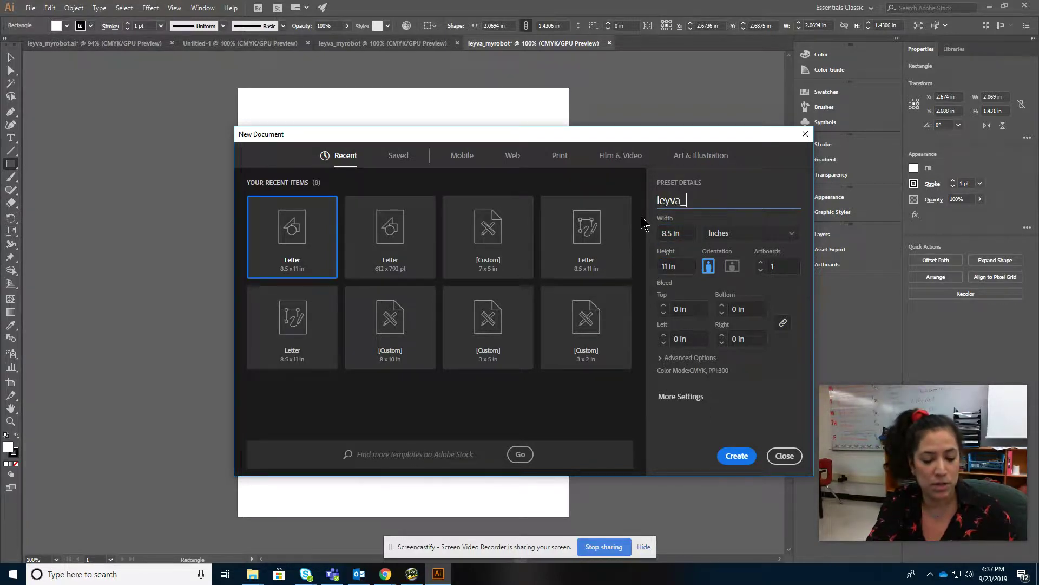
pyautogui.write('myrobot')
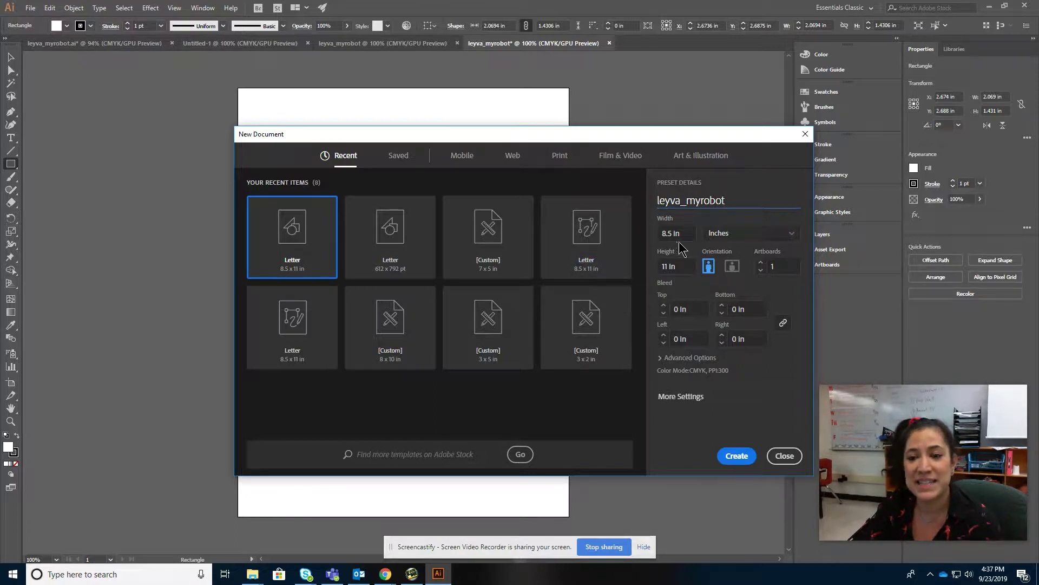
pyautogui.press('Tab')
pyautogui.press('Tab')
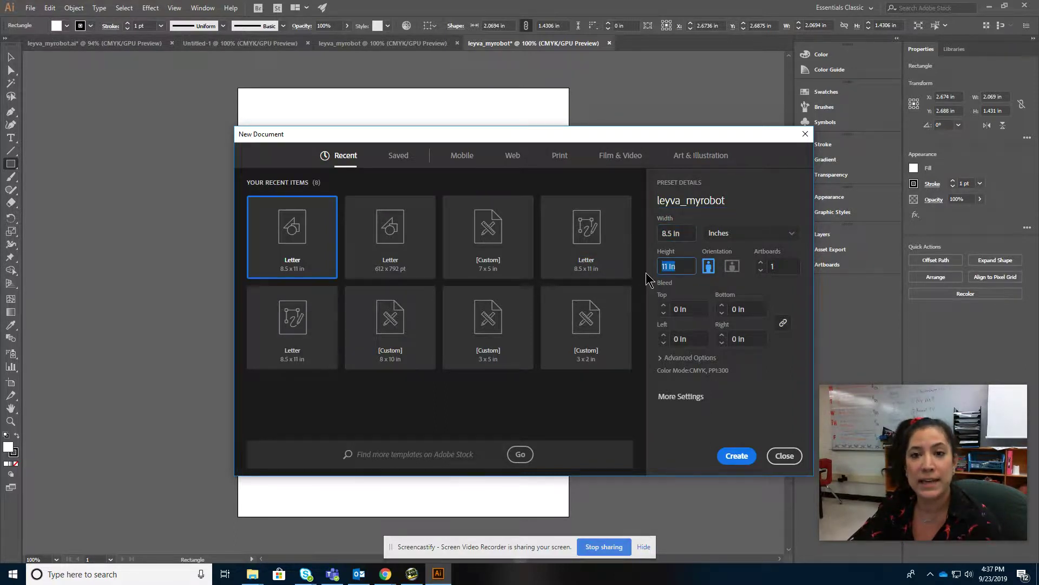
# Create the leyva_myrobot document, then briefly show and collapse the Brushes panel.
pyautogui.click(735, 455)
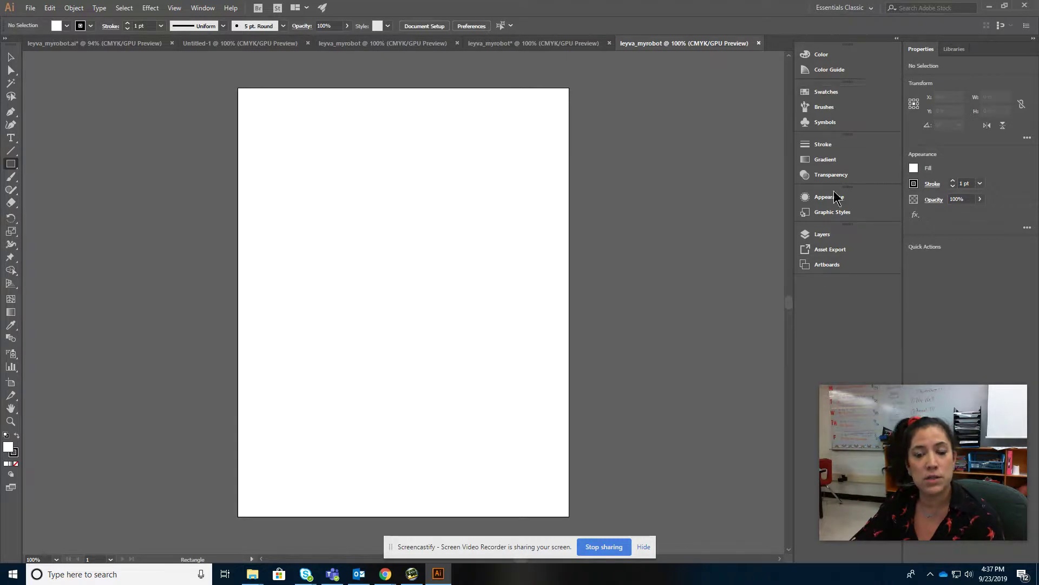
pyautogui.click(203, 8)
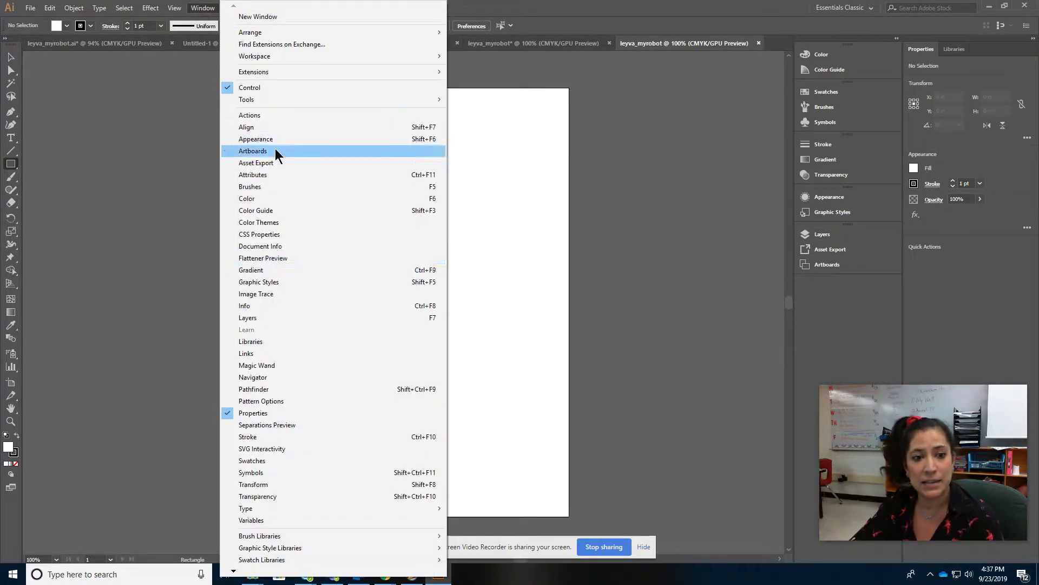
pyautogui.click(251, 186)
pyautogui.click(773, 88)
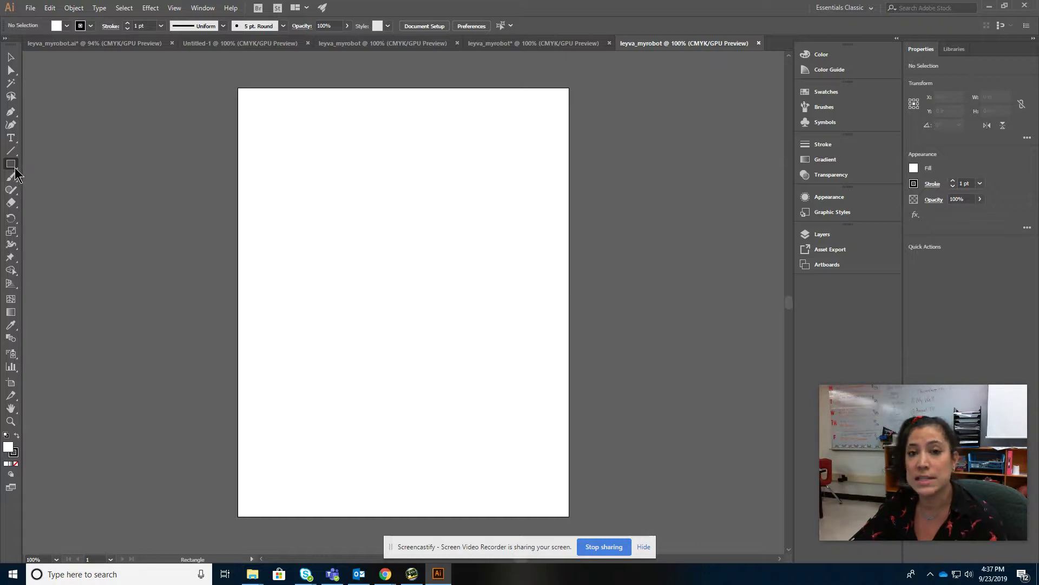
# Draw three rectangles with the Rectangle Tool: small upper-left, wide middle, larger bottom.
pyautogui.moveTo(15, 170); pyautogui.dragTo(81, 166)
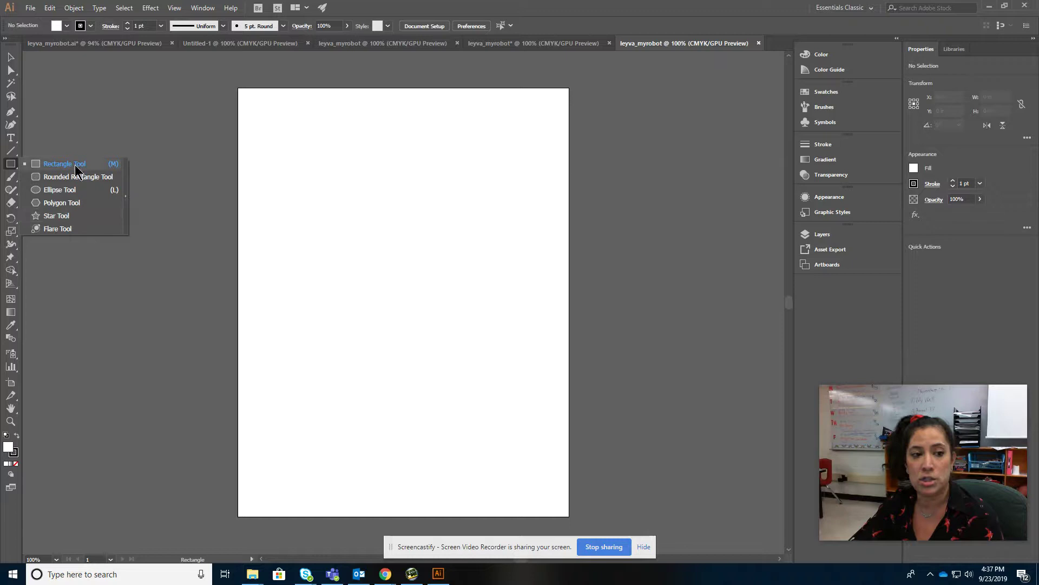
pyautogui.click(76, 168)
pyautogui.moveTo(286, 168); pyautogui.dragTo(310, 199)
pyautogui.moveTo(358, 243); pyautogui.dragTo(447, 275)
pyautogui.moveTo(332, 317); pyautogui.dragTo(423, 369)
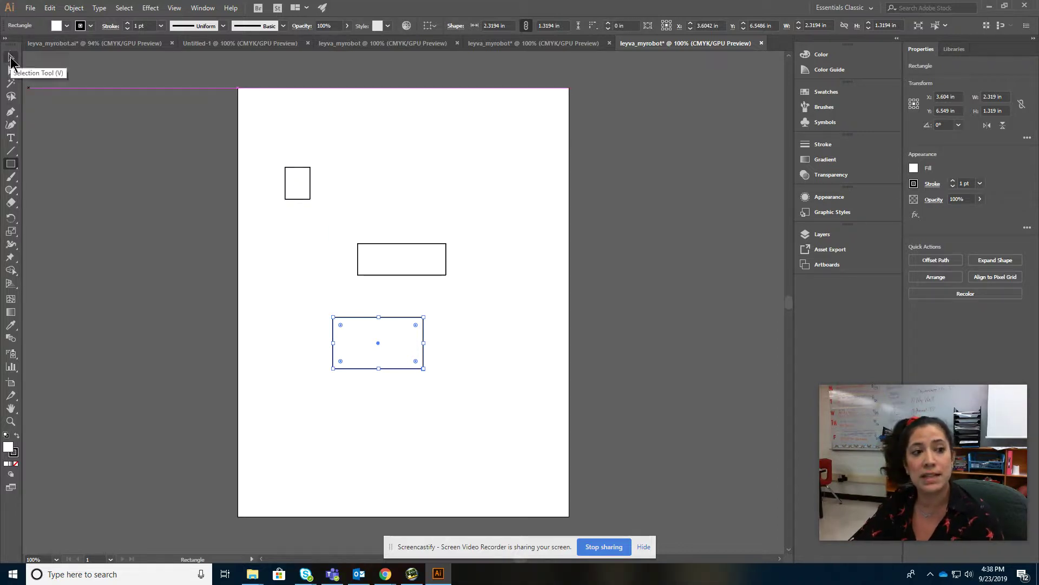
# Give the small rectangle a blue fill and a thick red 13 pt stroke.
pyautogui.click(10, 60)
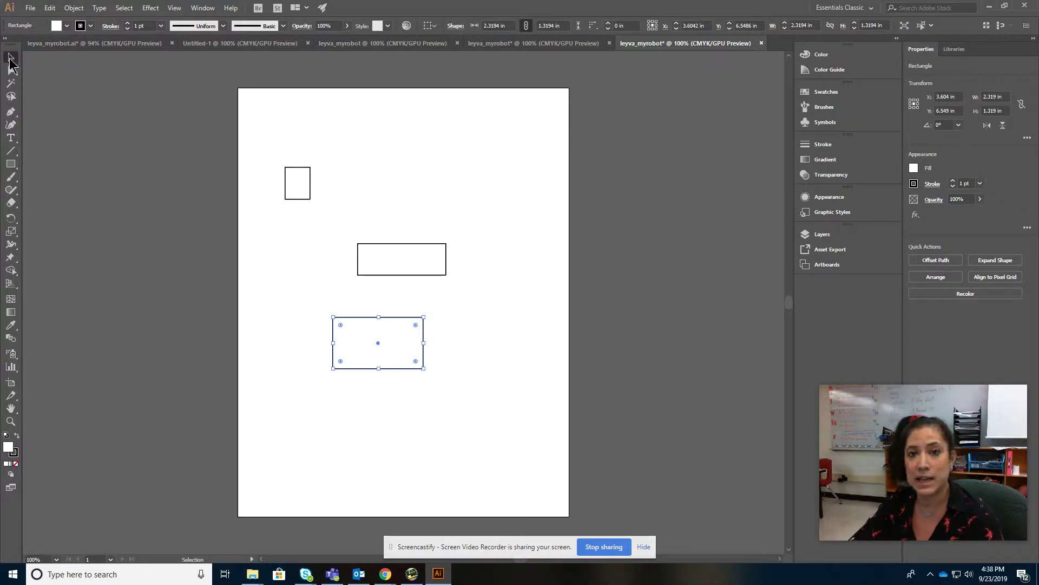
pyautogui.click(300, 190)
pyautogui.click(68, 25)
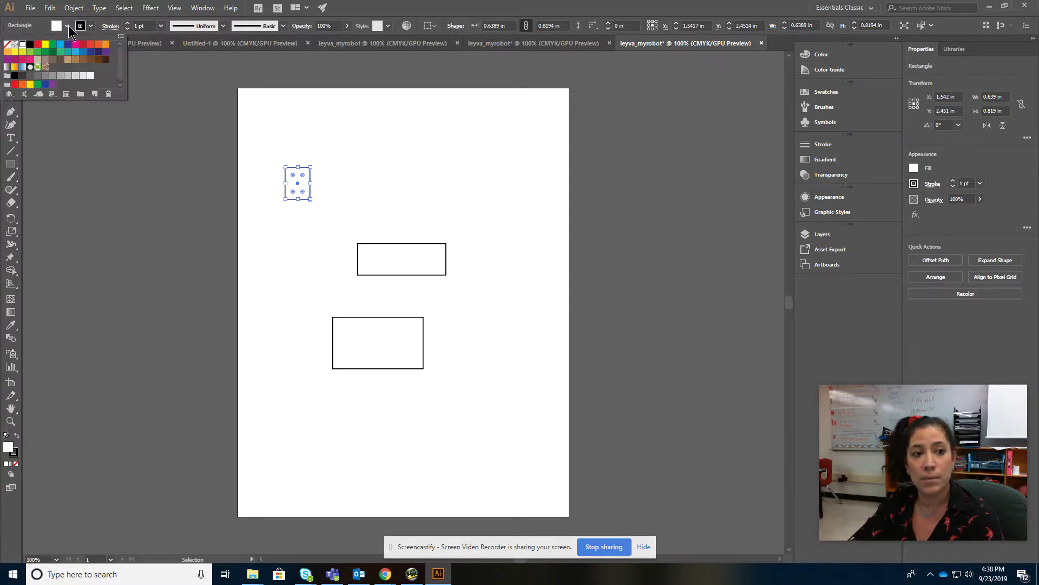
pyautogui.click(60, 44)
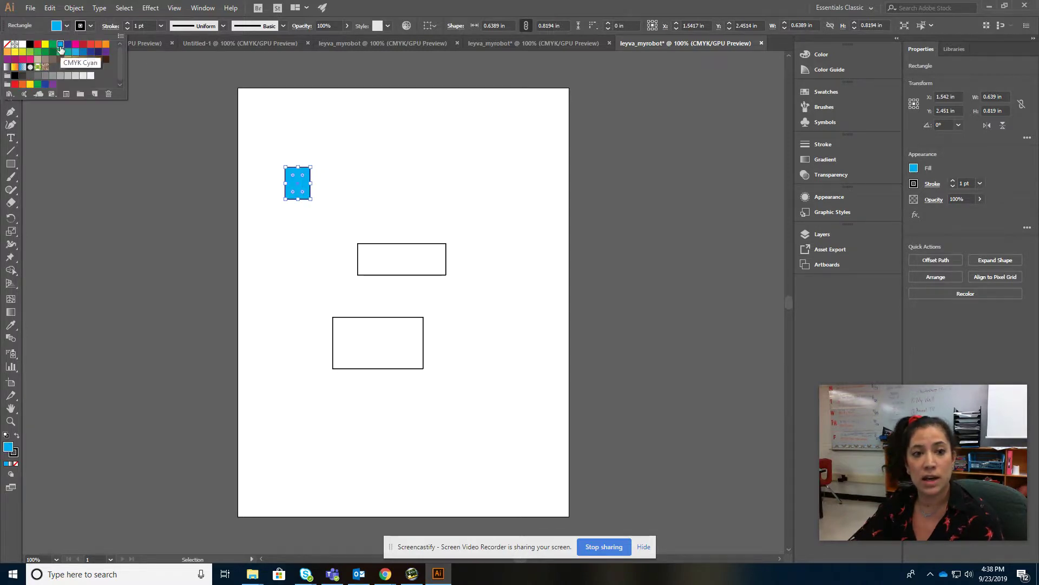
pyautogui.click(92, 25)
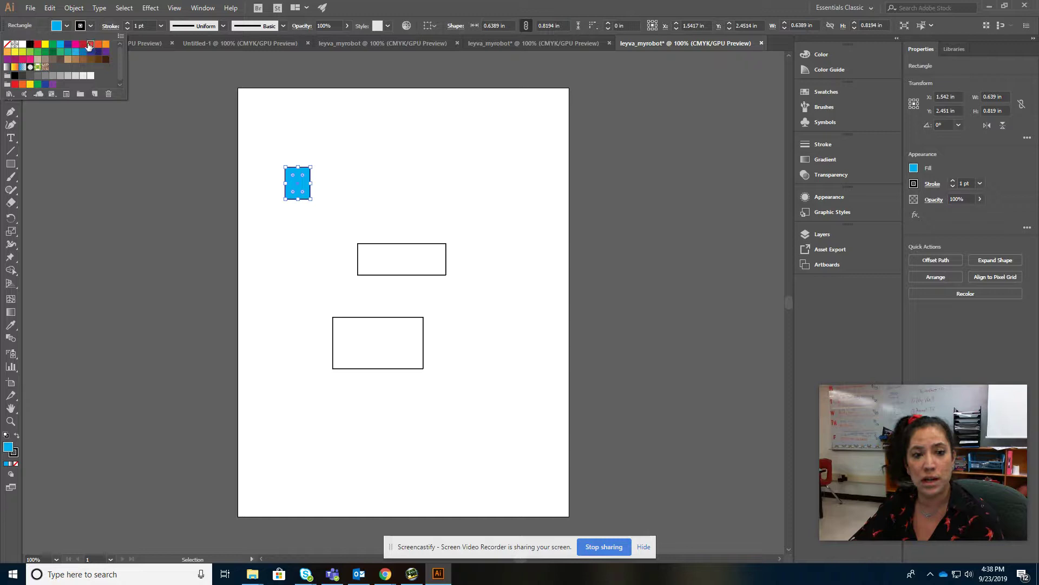
pyautogui.click(90, 46)
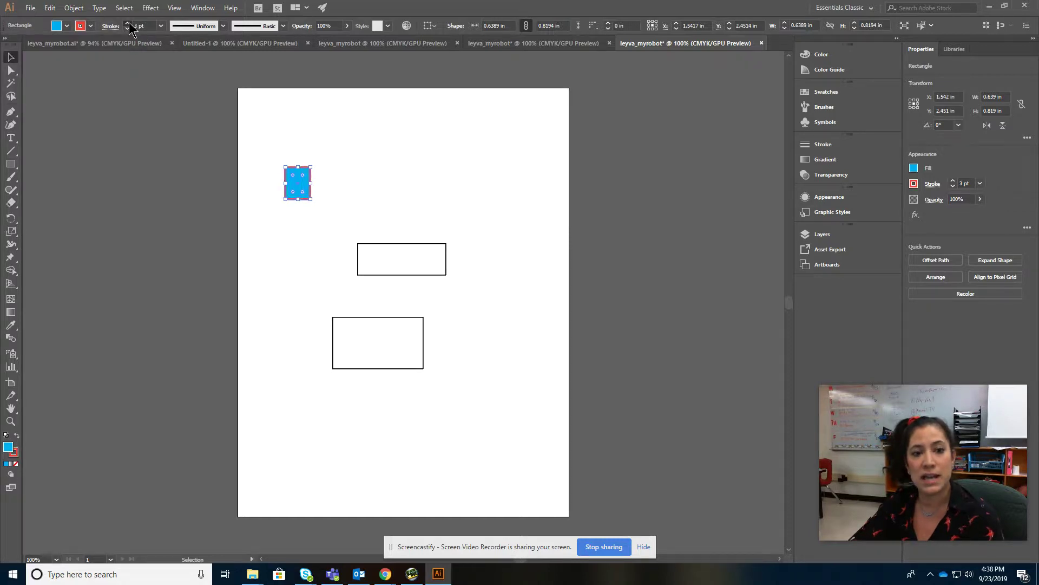
pyautogui.click(128, 23)
pyautogui.click(128, 23)
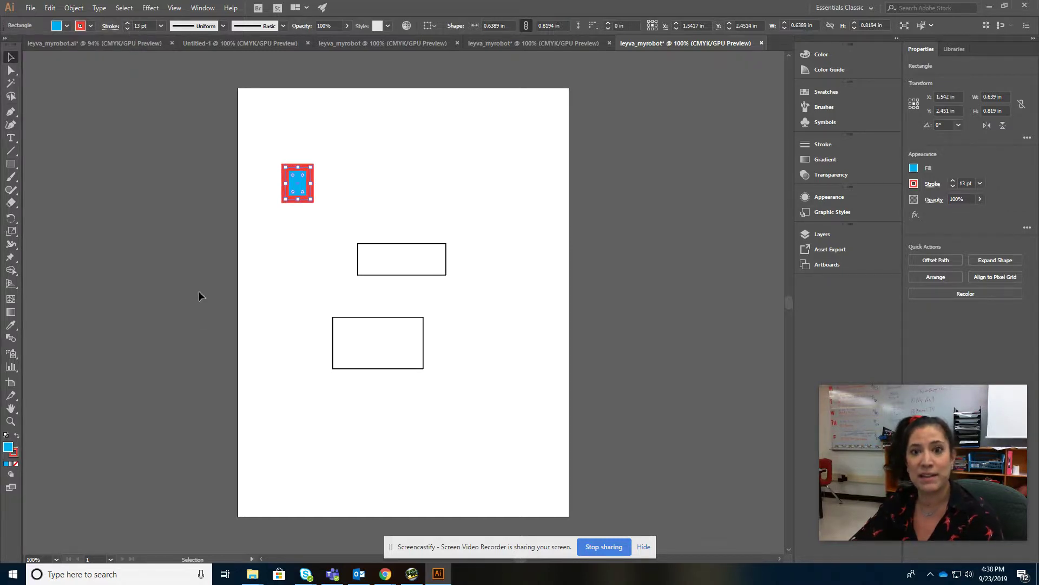
# Give the middle rectangle an orange fill and a thick dark-blue 11 pt stroke.
pyautogui.click(421, 273)
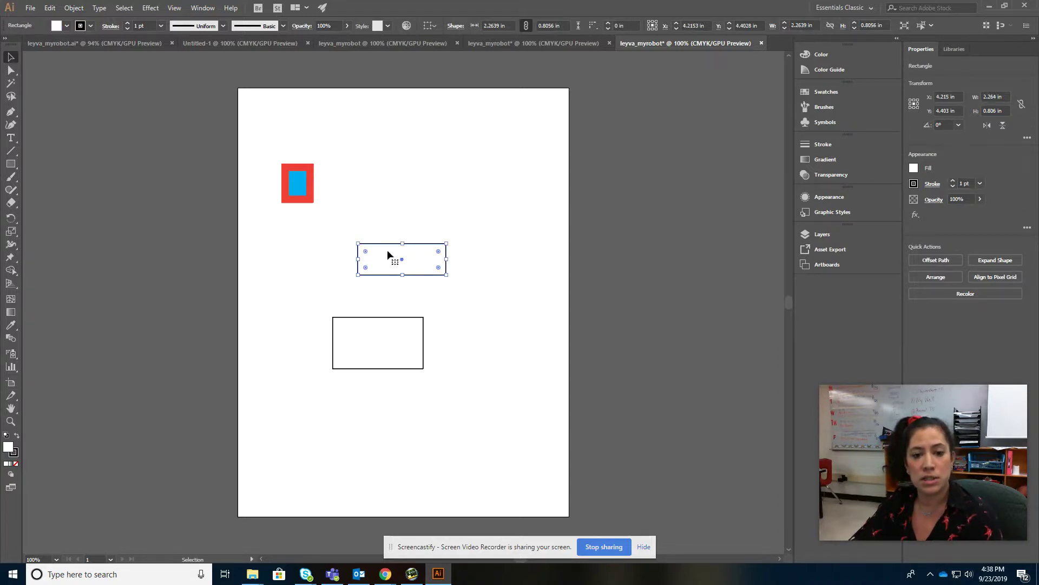
pyautogui.click(913, 168)
pyautogui.click(902, 208)
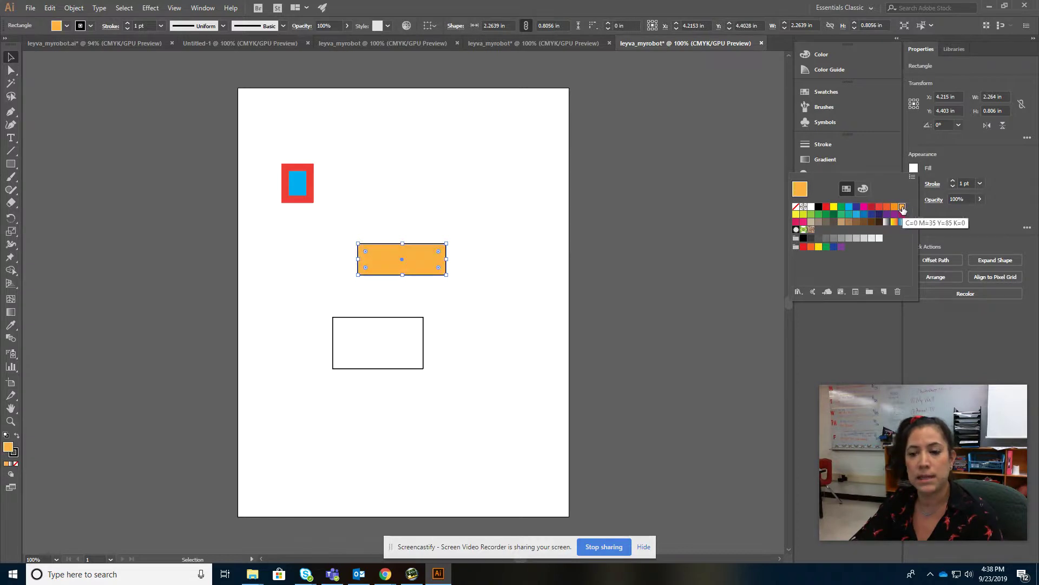
pyautogui.click(913, 184)
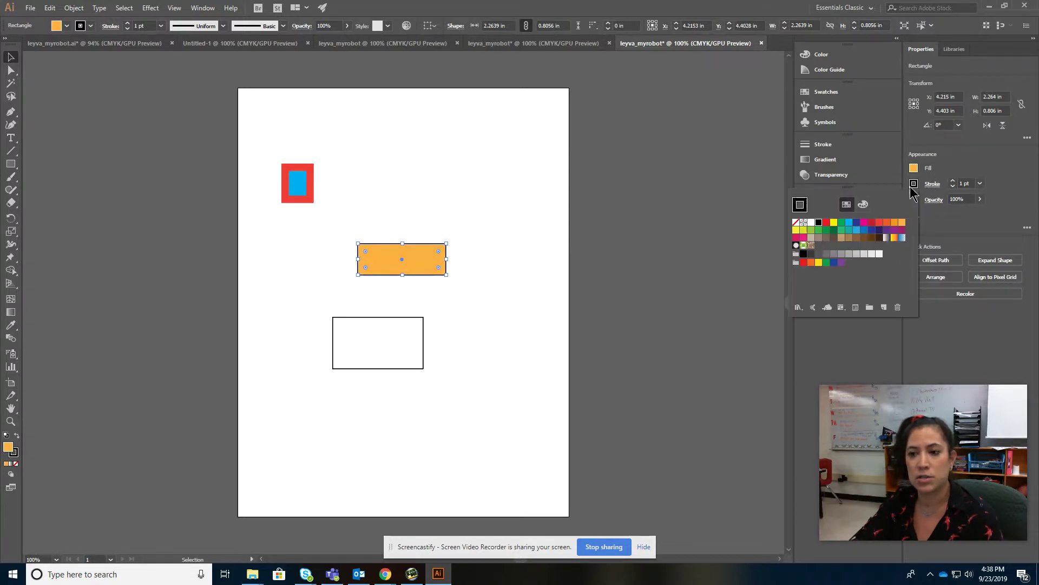
pyautogui.click(857, 226)
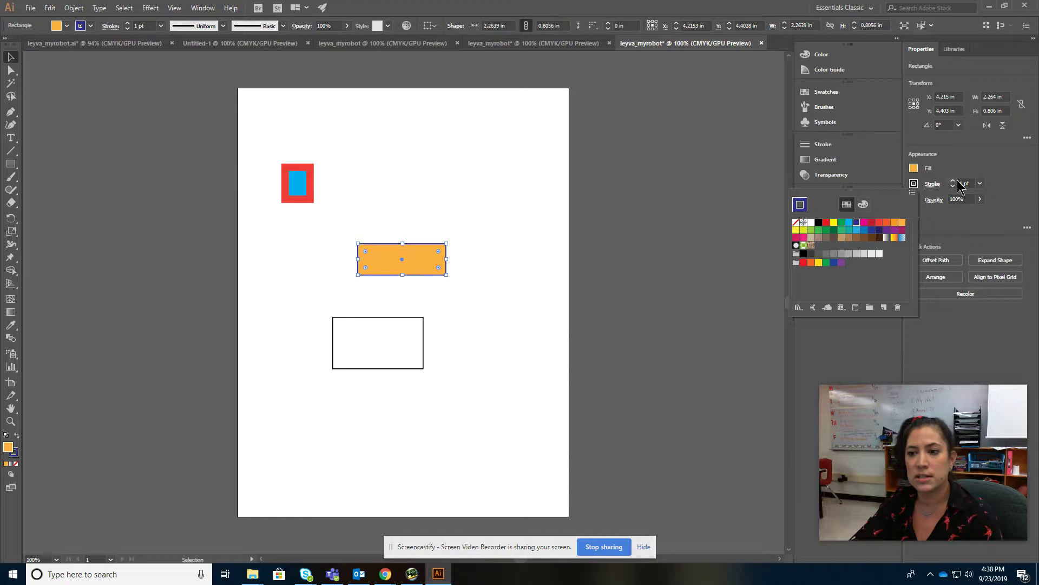
pyautogui.click(953, 181)
pyautogui.click(952, 181)
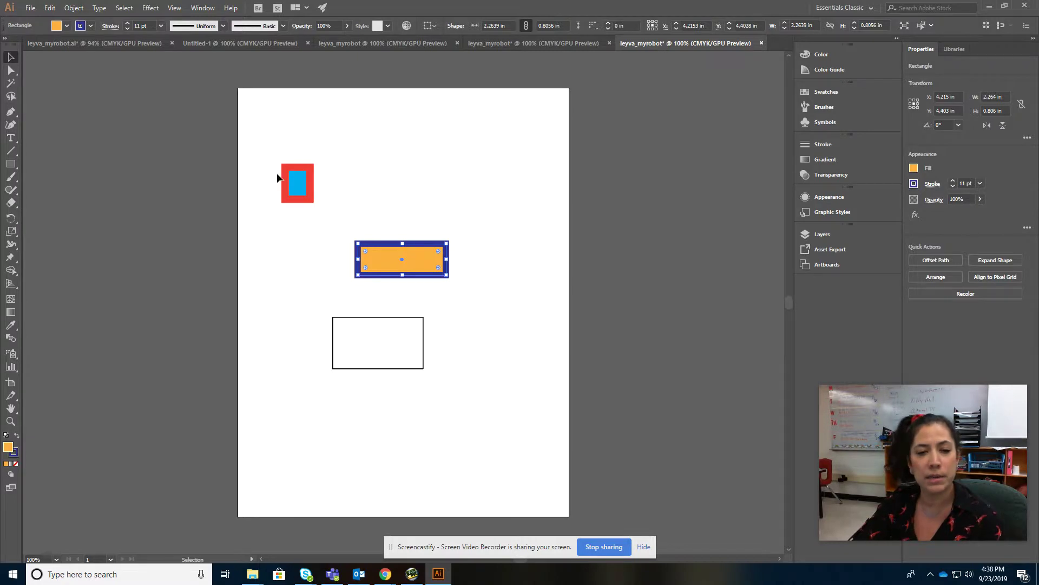
# Move the red square onto the orange rectangle and bring it to the front.
pyautogui.moveTo(297, 188)
pyautogui.mouseDown()
pyautogui.moveTo(322, 216)
pyautogui.moveTo(408, 260)
pyautogui.mouseUp()
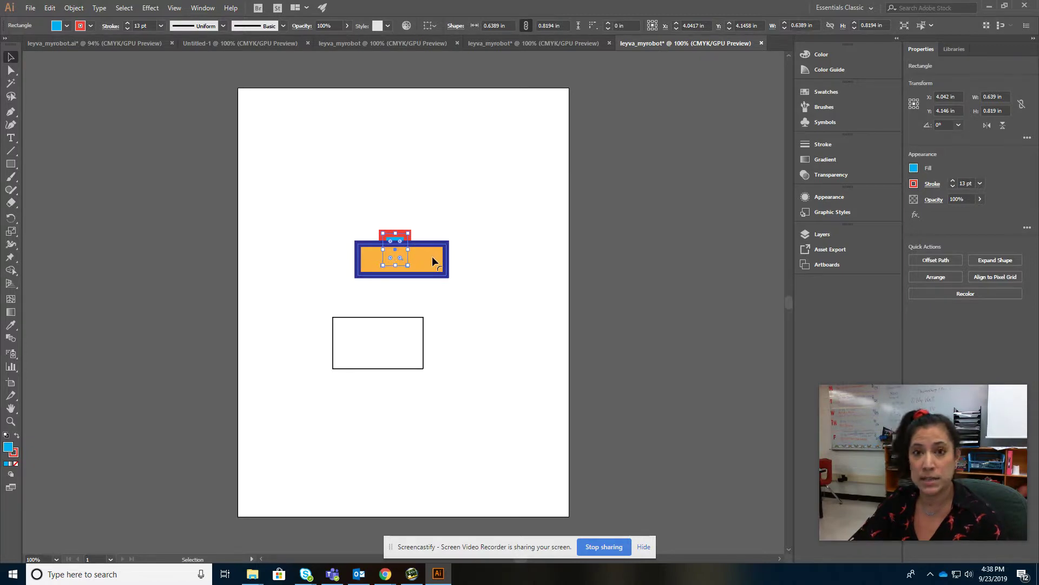
pyautogui.rightClick(391, 238)
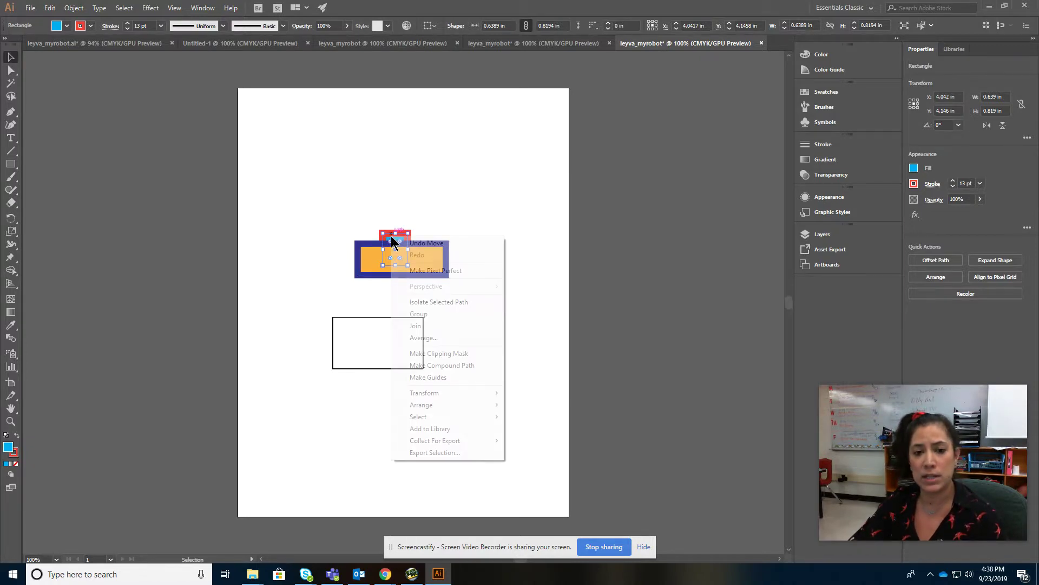
pyautogui.moveTo(422, 404)
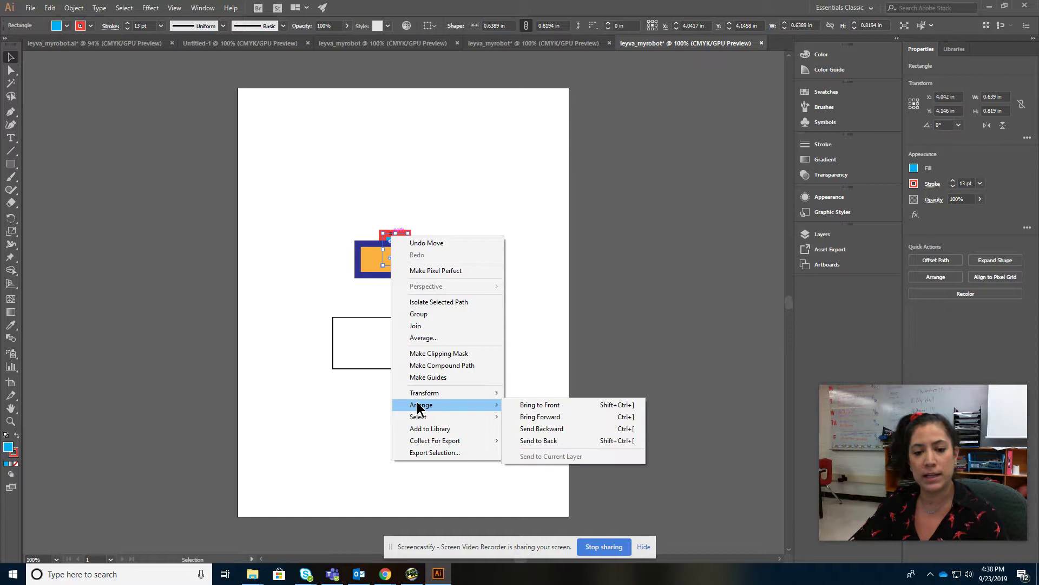
pyautogui.click(540, 406)
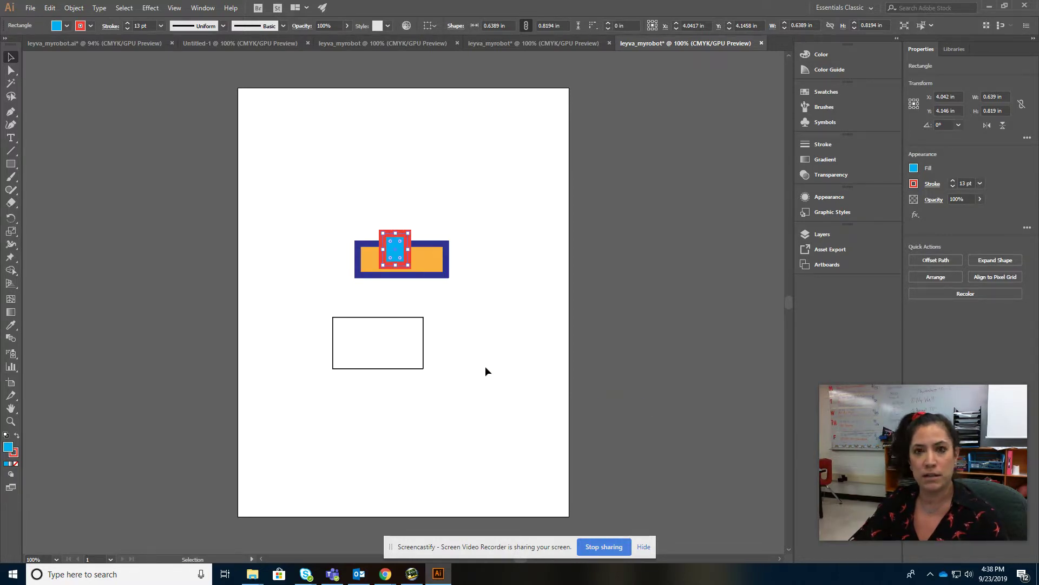
pyautogui.moveTo(397, 251); pyautogui.dragTo(399, 234)
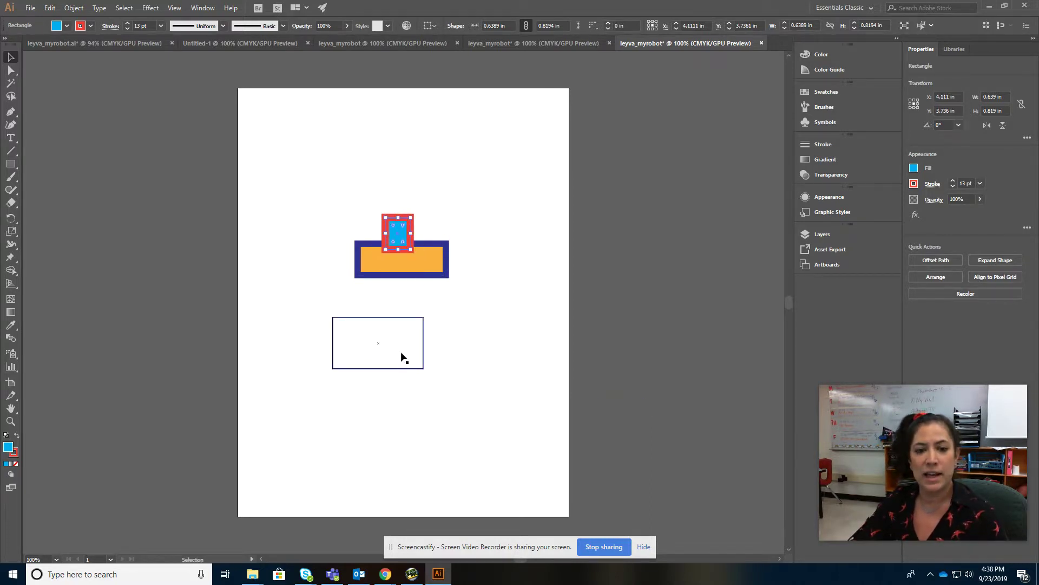
# Overlap the bottom rectangle with the orange one, send it to back, nudge left.
pyautogui.moveTo(403, 358); pyautogui.dragTo(433, 298)
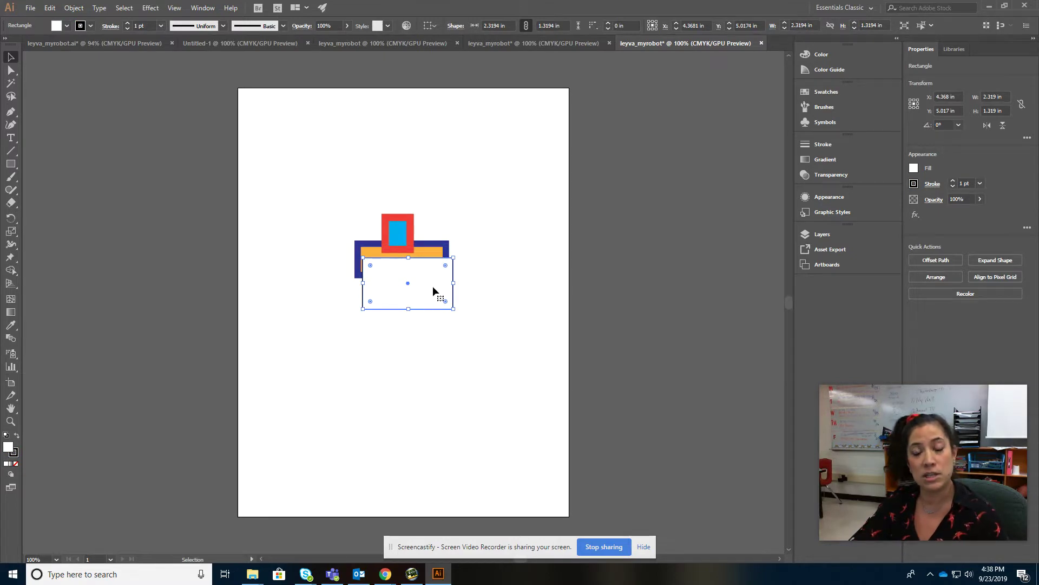
pyautogui.rightClick(432, 290)
pyautogui.moveTo(463, 456)
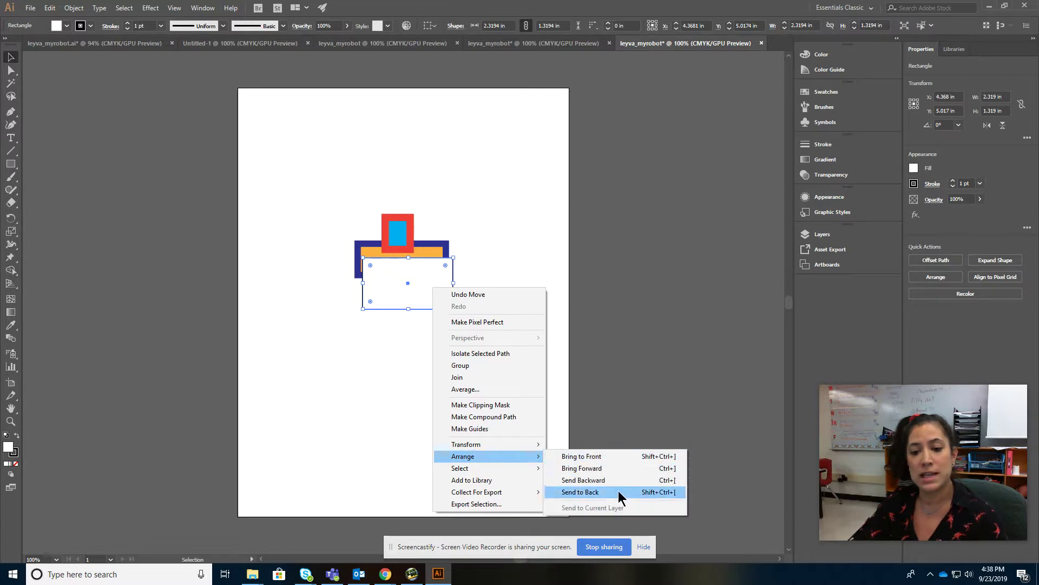
pyautogui.click(618, 491)
pyautogui.moveTo(423, 305); pyautogui.dragTo(417, 303)
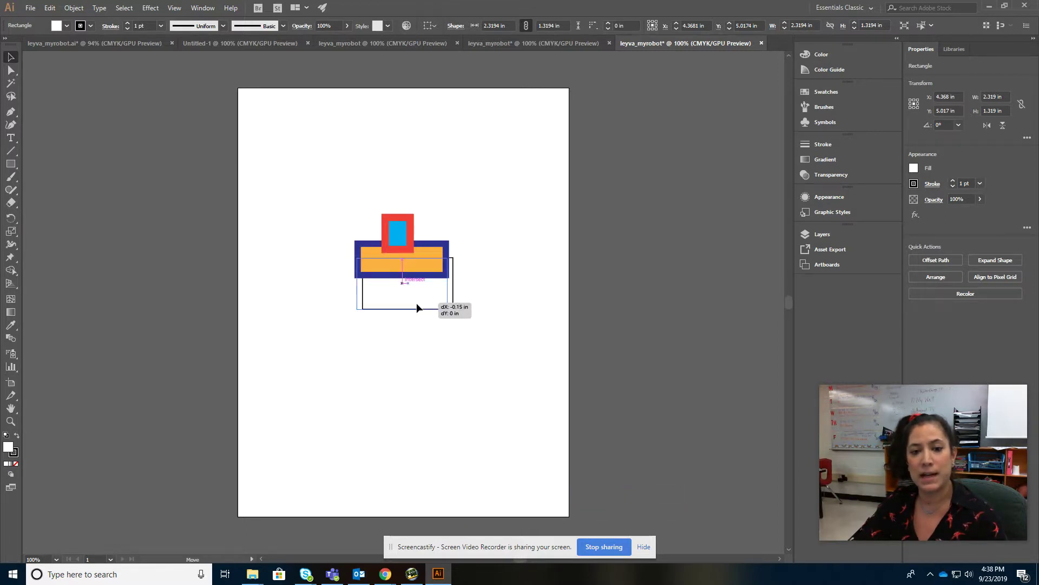
# Fill the bottom rectangle magenta with a 6 pt black stroke.
pyautogui.click(914, 167)
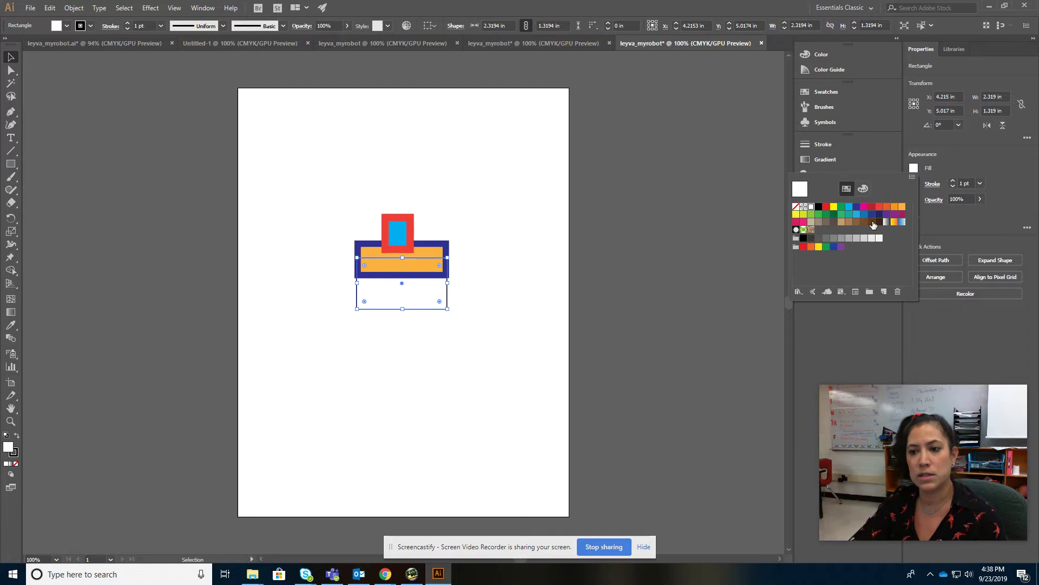
pyautogui.click(863, 210)
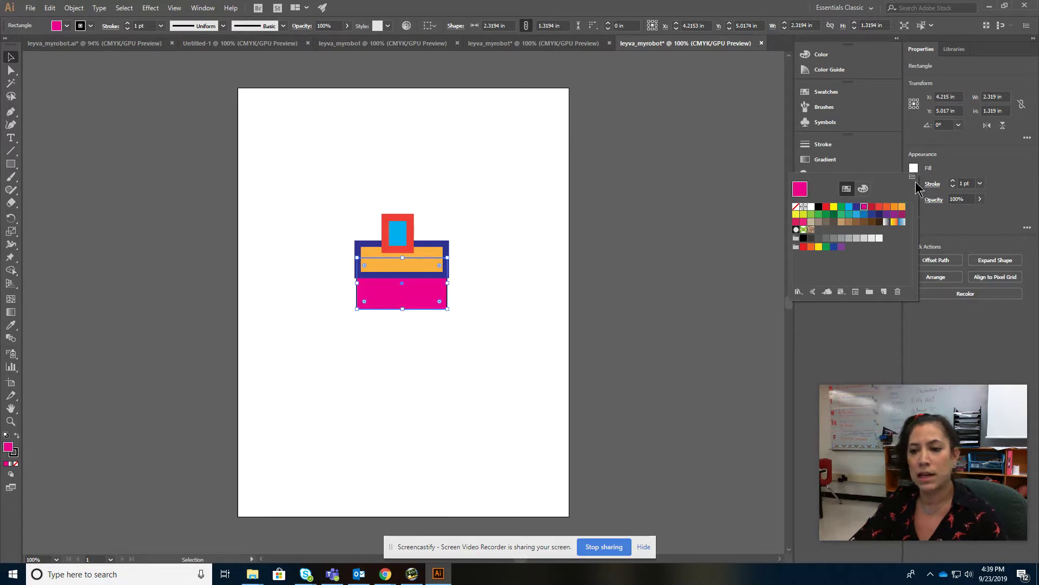
pyautogui.click(940, 172)
pyautogui.click(914, 184)
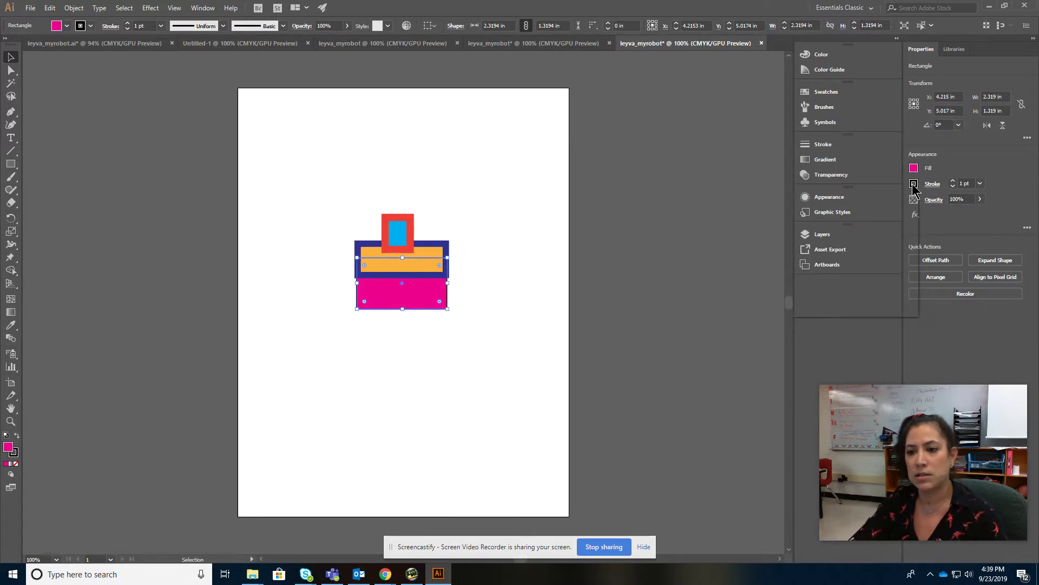
pyautogui.click(952, 180)
pyautogui.click(952, 181)
pyautogui.click(952, 181)
pyautogui.click(539, 322)
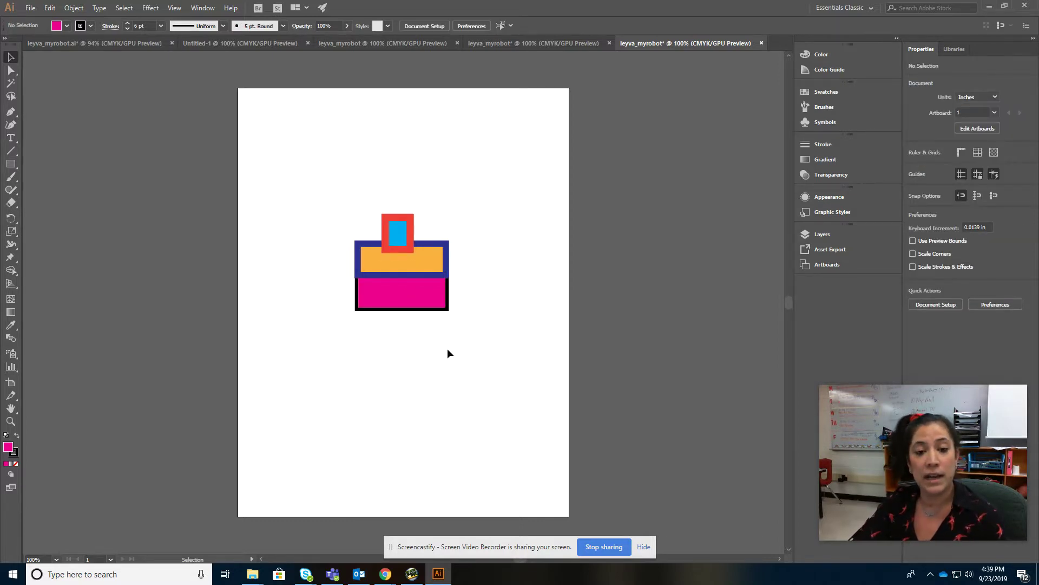
# Create a 3-sided polygon triangle near the artboard's top-left corner.
pyautogui.click(11, 166)
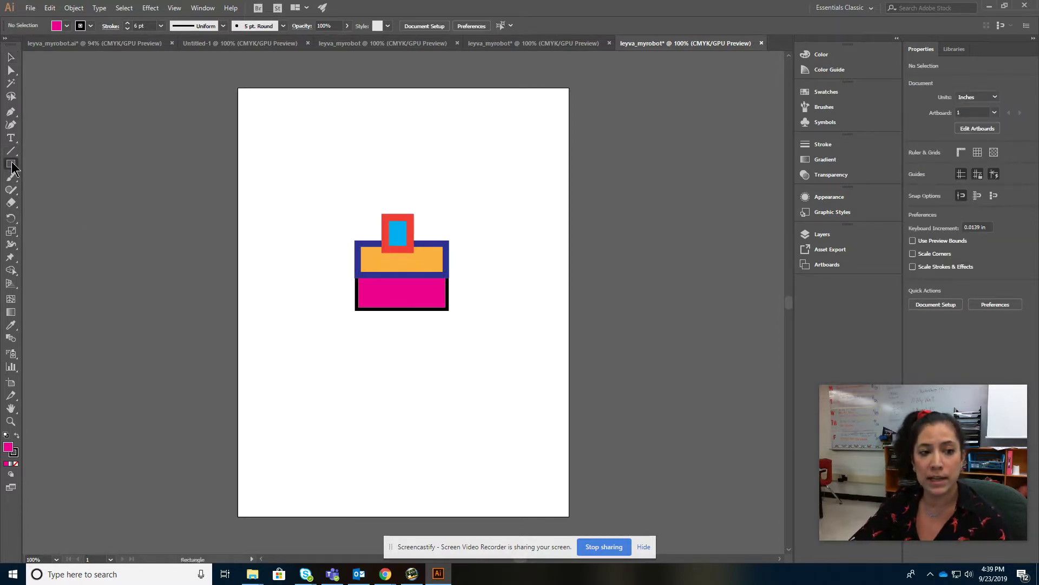
pyautogui.moveTo(11, 165); pyautogui.dragTo(69, 205)
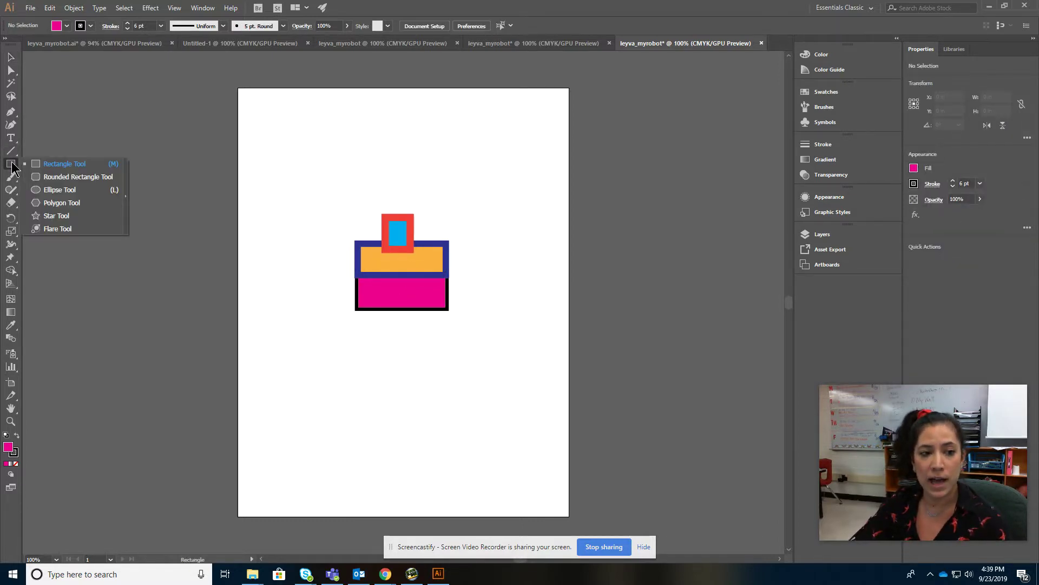
pyautogui.click(69, 205)
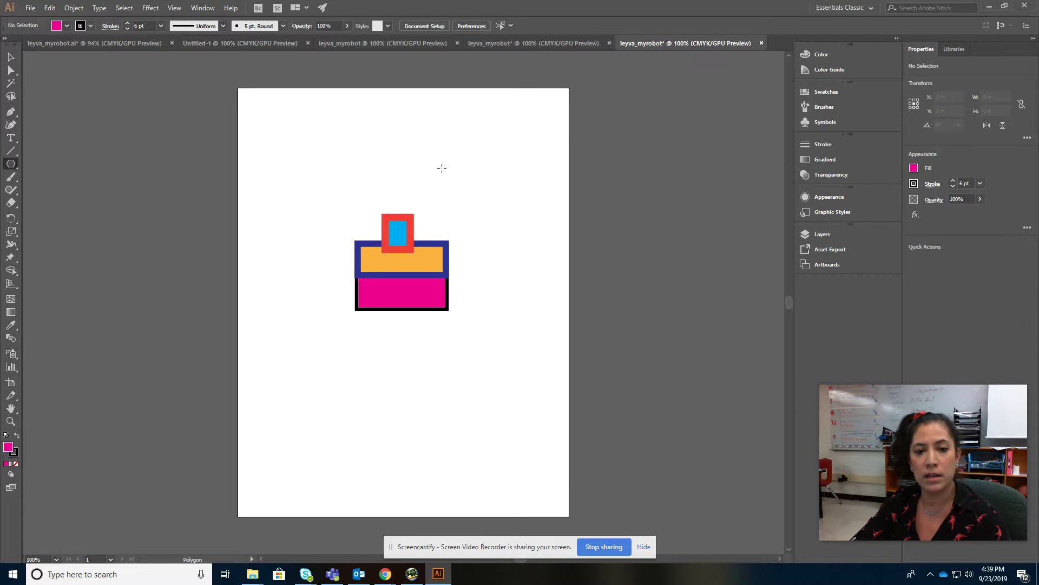
pyautogui.click(280, 129)
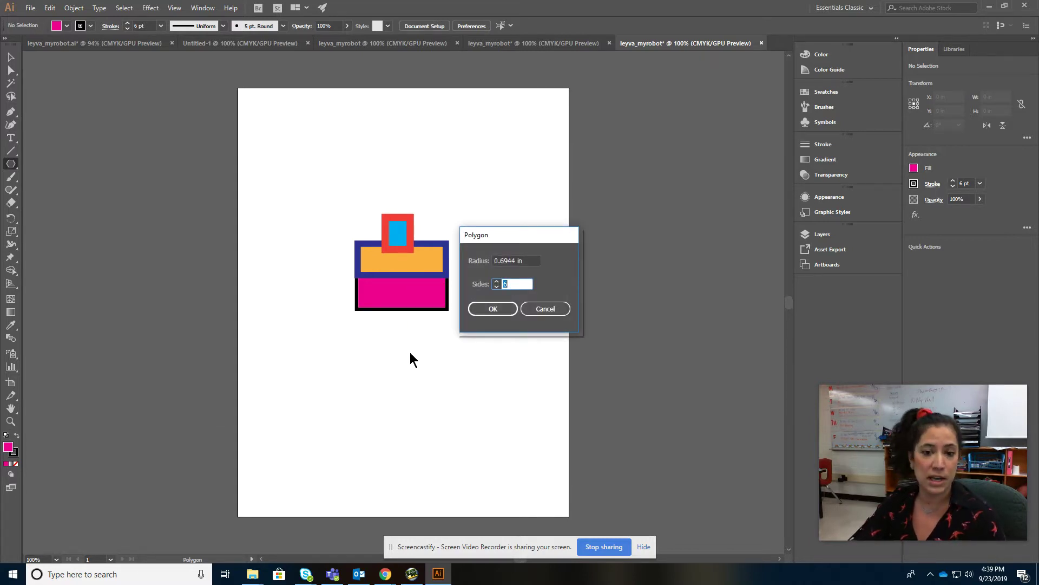
pyautogui.click(496, 287)
pyautogui.write('3')
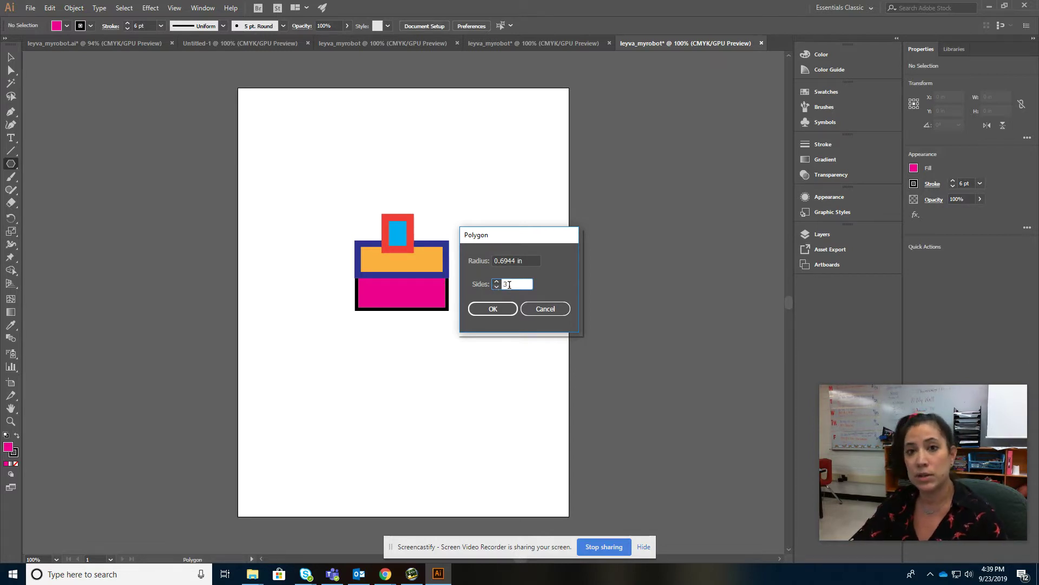
pyautogui.click(490, 309)
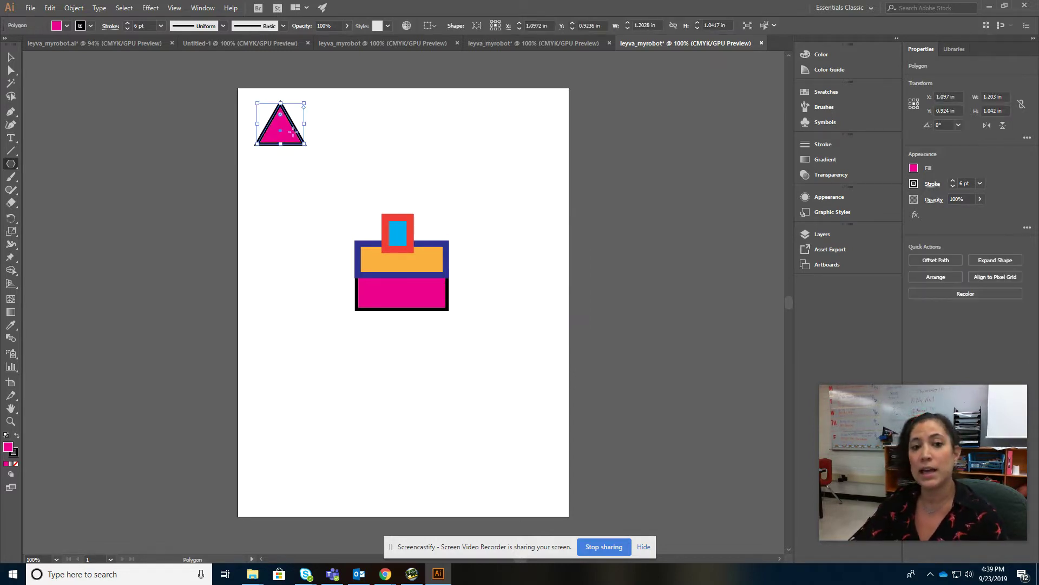
# Create a five-point star with the Star Tool.
pyautogui.moveTo(11, 163); pyautogui.dragTo(48, 212)
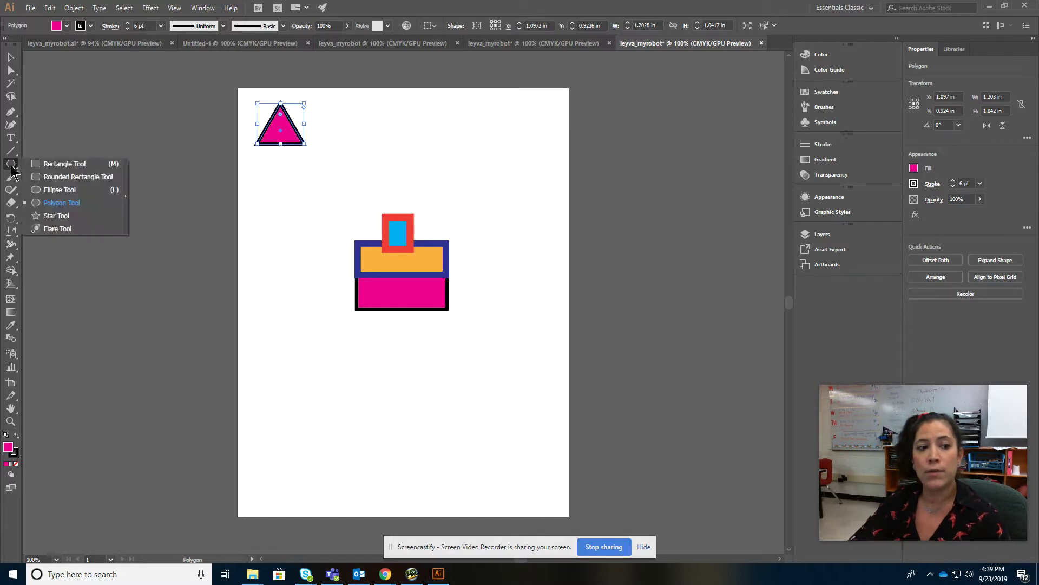
pyautogui.click(455, 162)
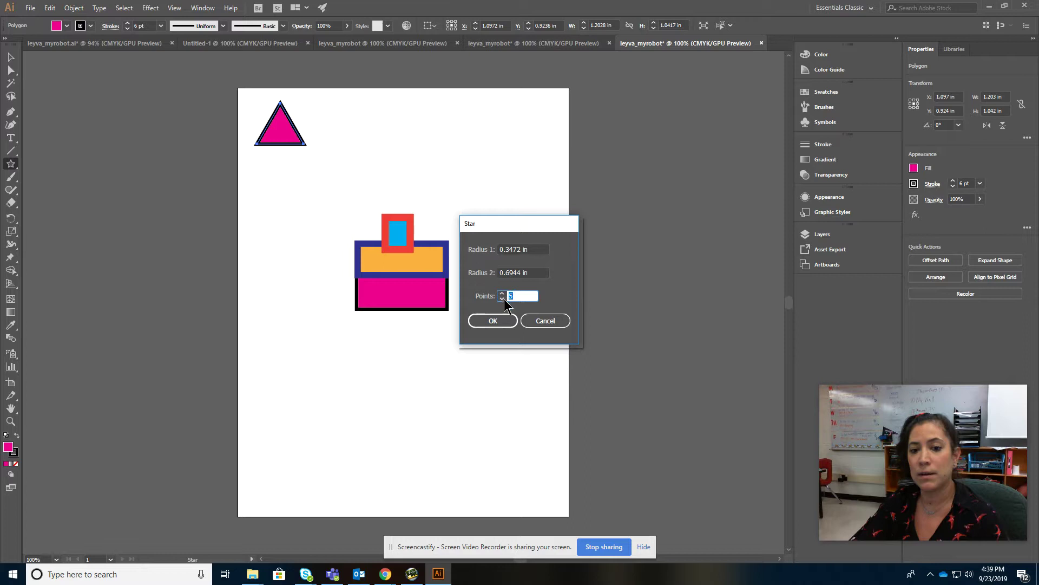
pyautogui.click(505, 324)
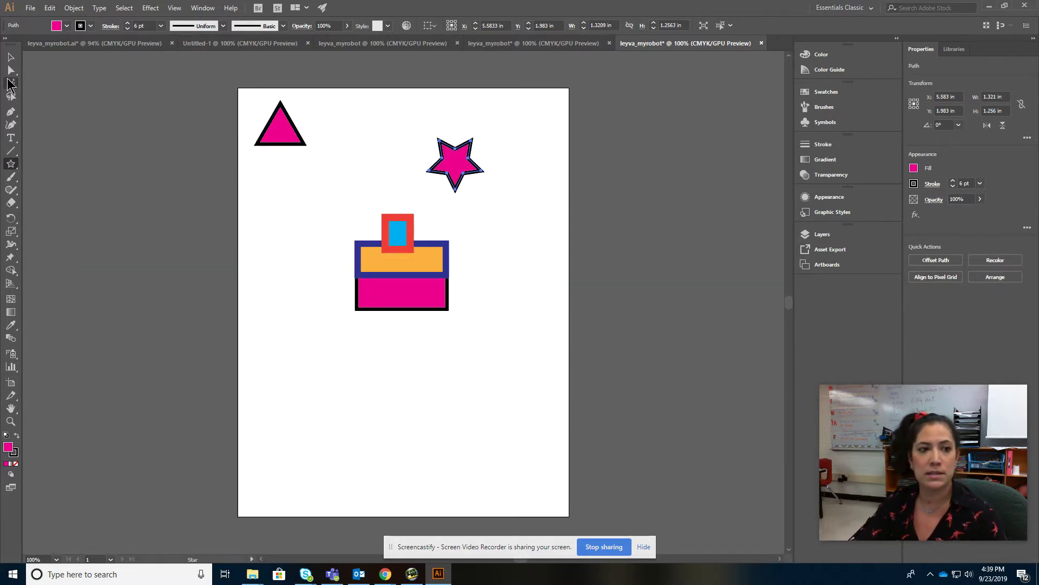
# Place the triangle left and the star right of the robot's head.
pyautogui.click(11, 57)
pyautogui.moveTo(285, 127); pyautogui.dragTo(346, 225)
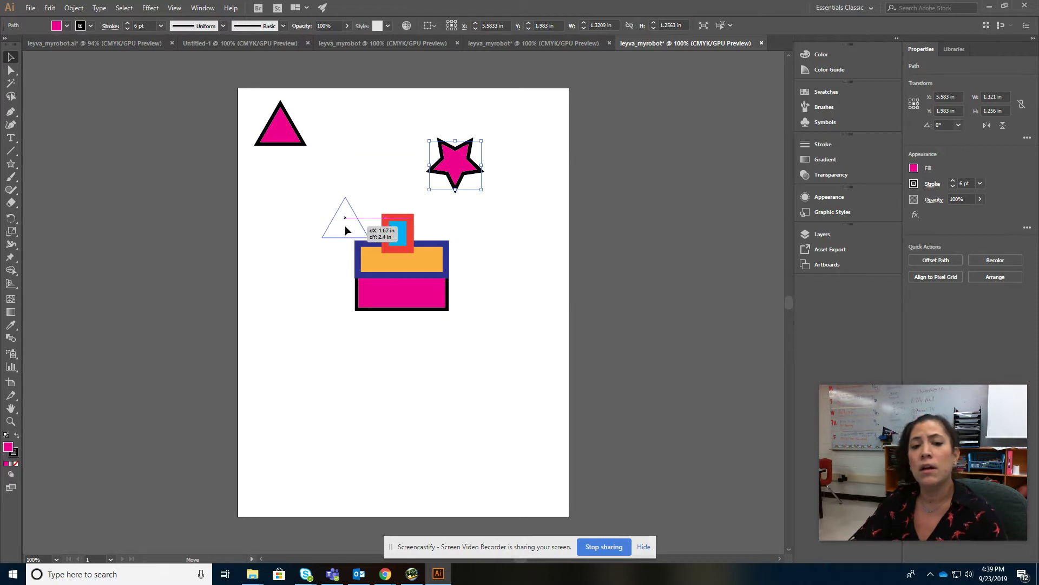
pyautogui.moveTo(483, 170); pyautogui.dragTo(478, 222)
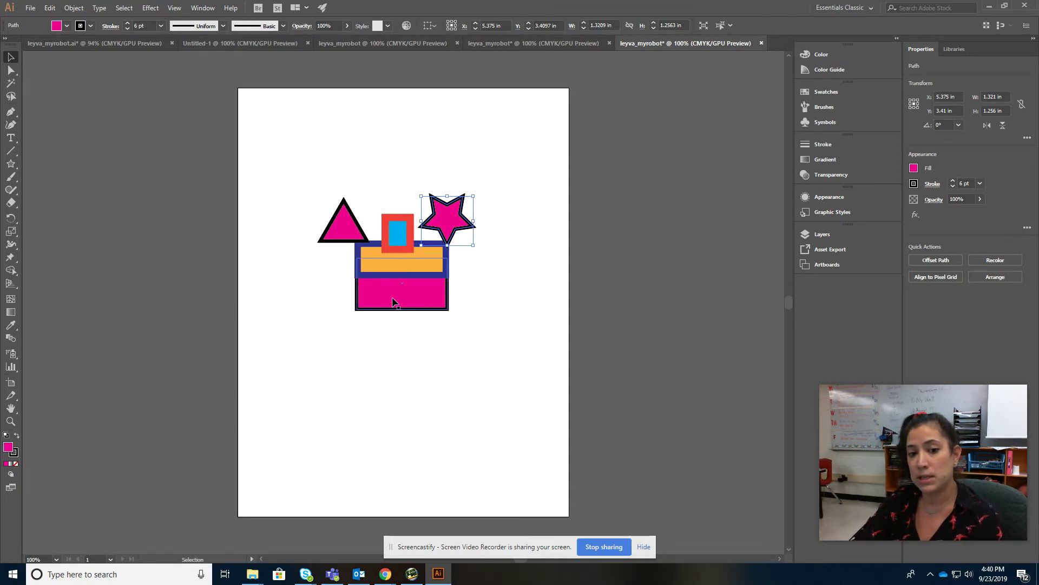
# Send the star to the back behind the rectangles and deselect it.
pyautogui.rightClick(394, 241)
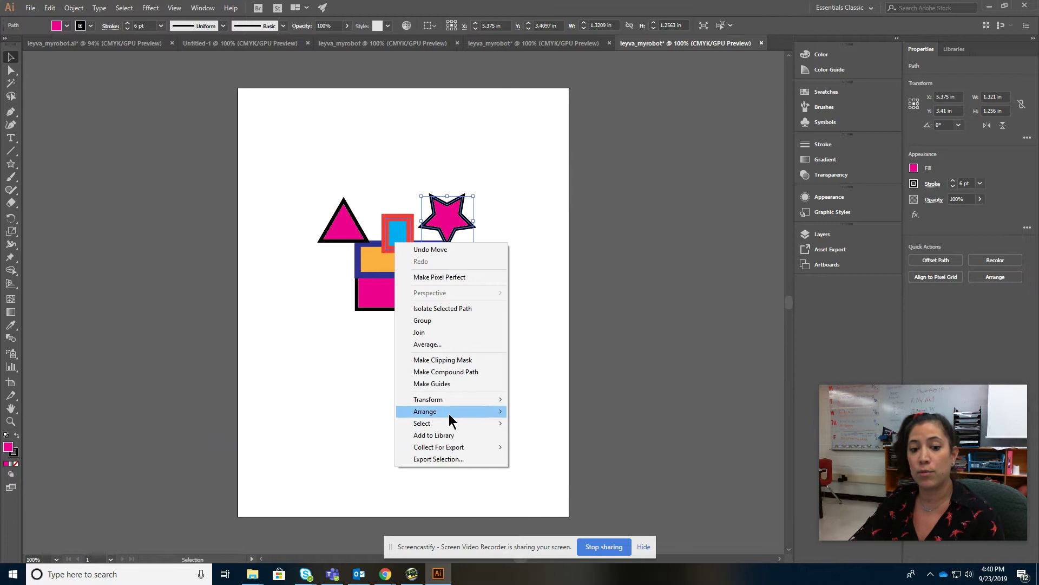
pyautogui.moveTo(424, 411)
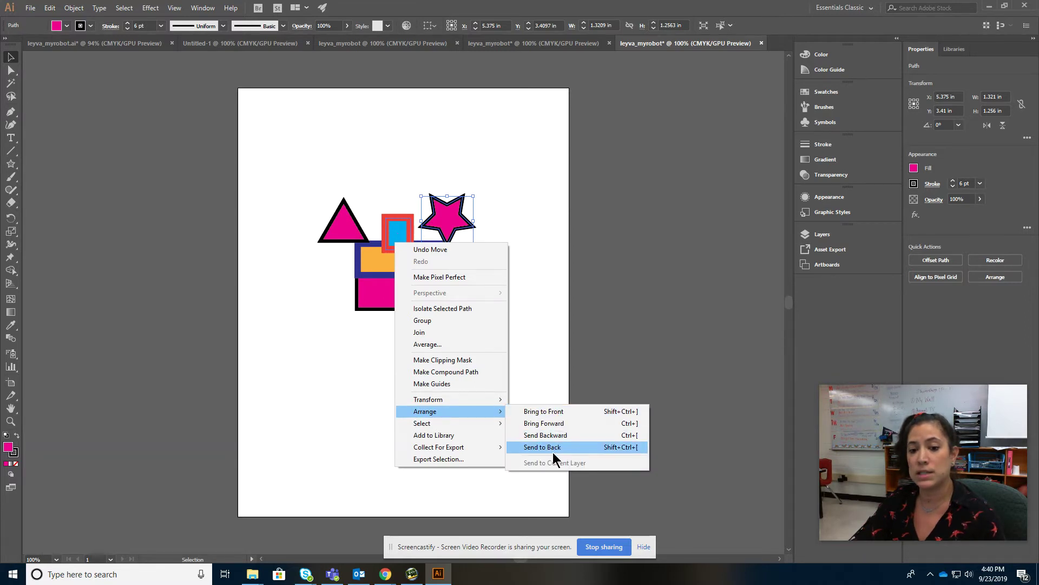
pyautogui.click(554, 447)
pyautogui.click(555, 336)
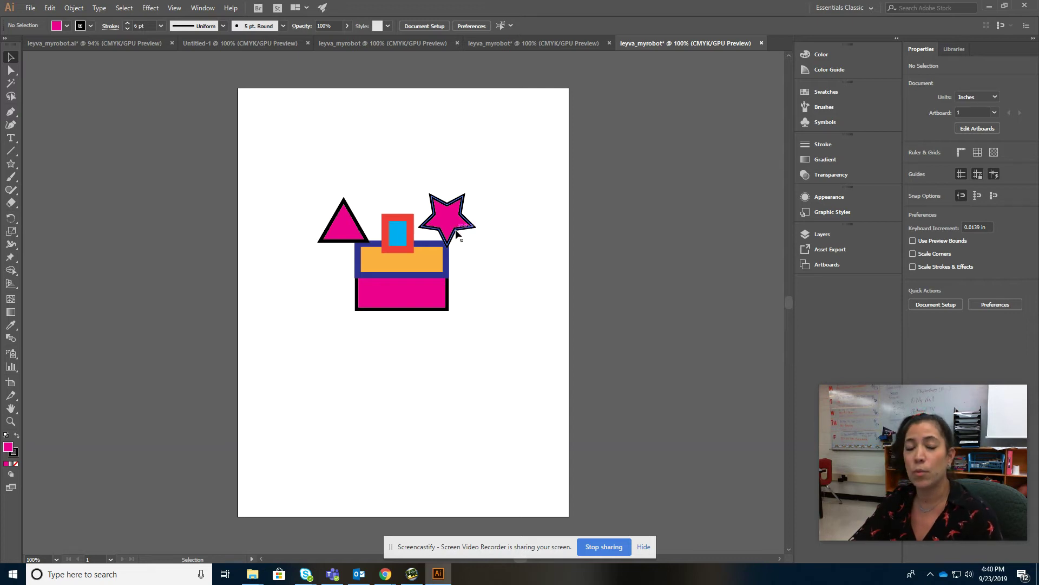
pyautogui.click(29, 8)
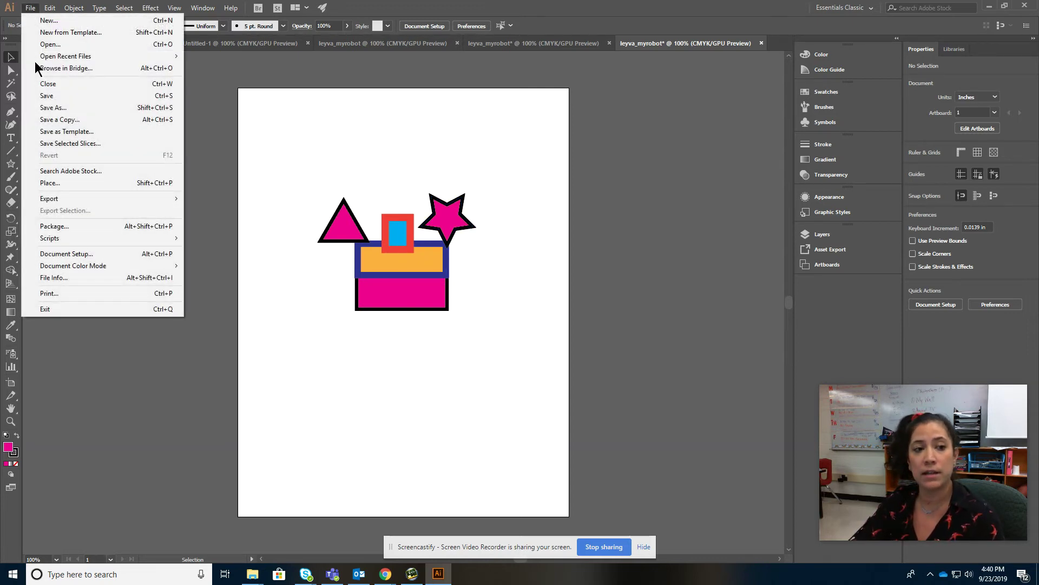
pyautogui.click(230, 210)
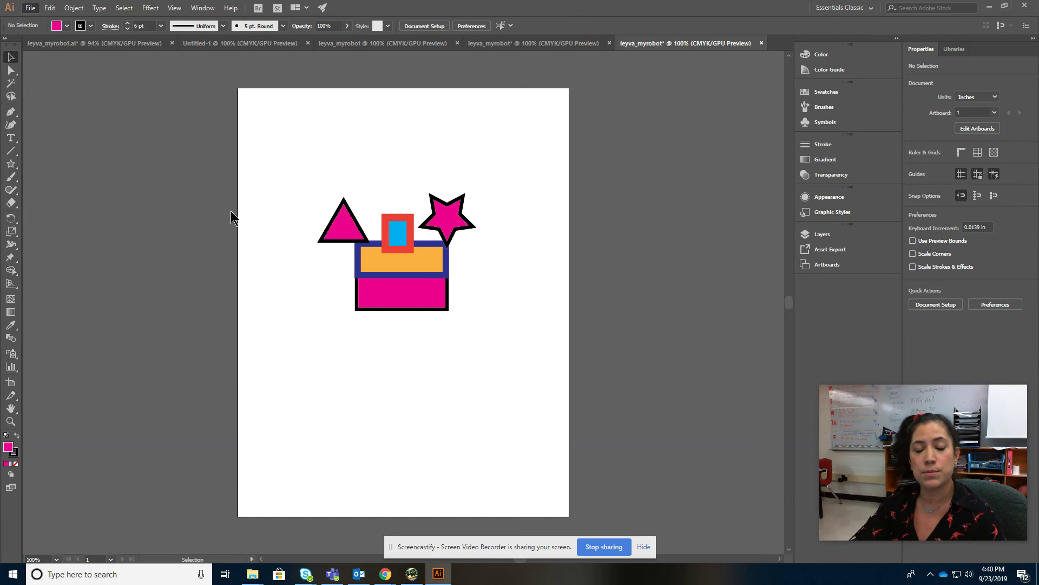
pyautogui.click(49, 114)
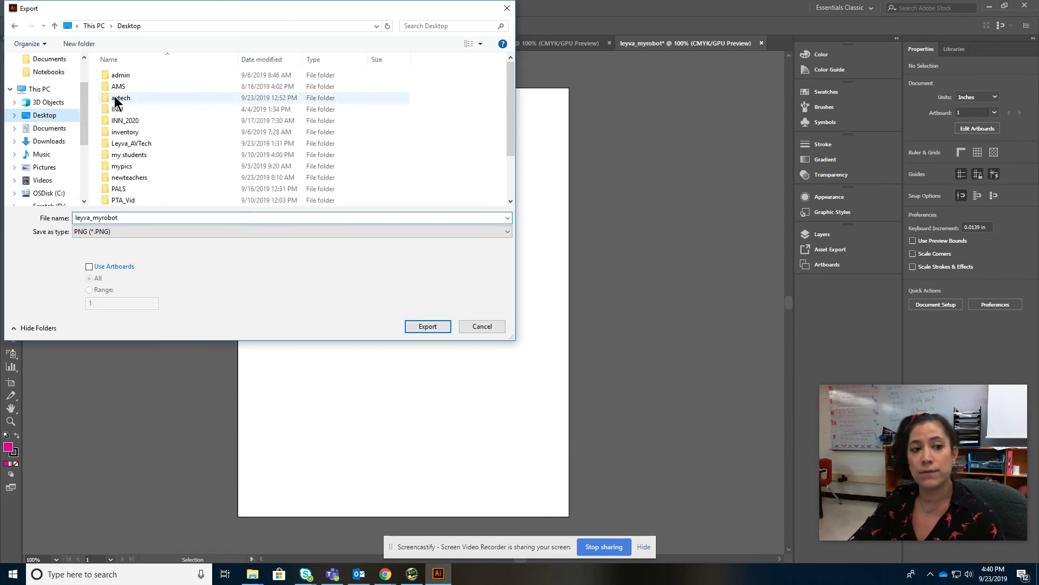
pyautogui.doubleClick(135, 144)
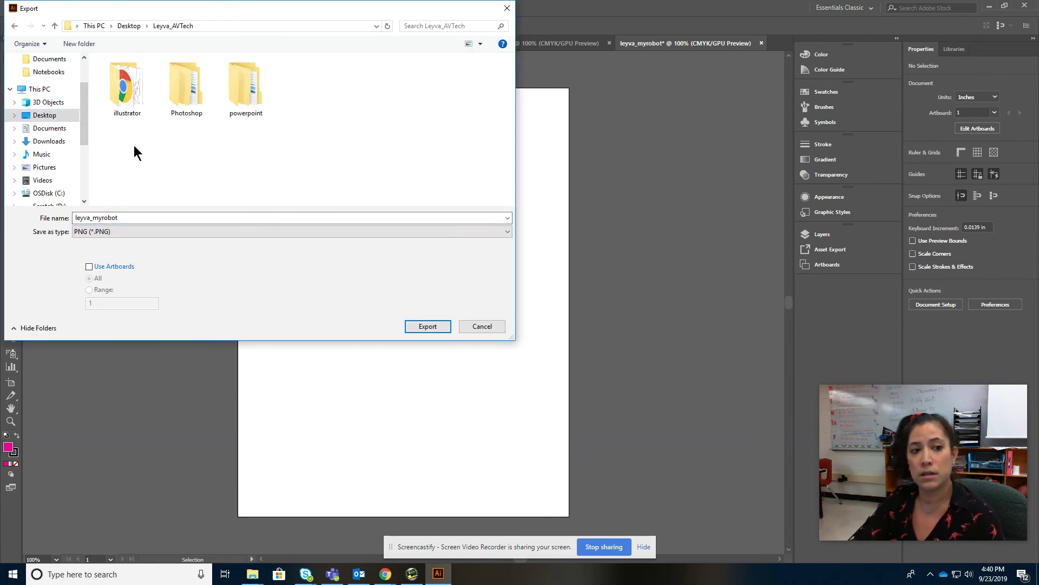
pyautogui.doubleClick(124, 96)
pyautogui.doubleClick(113, 92)
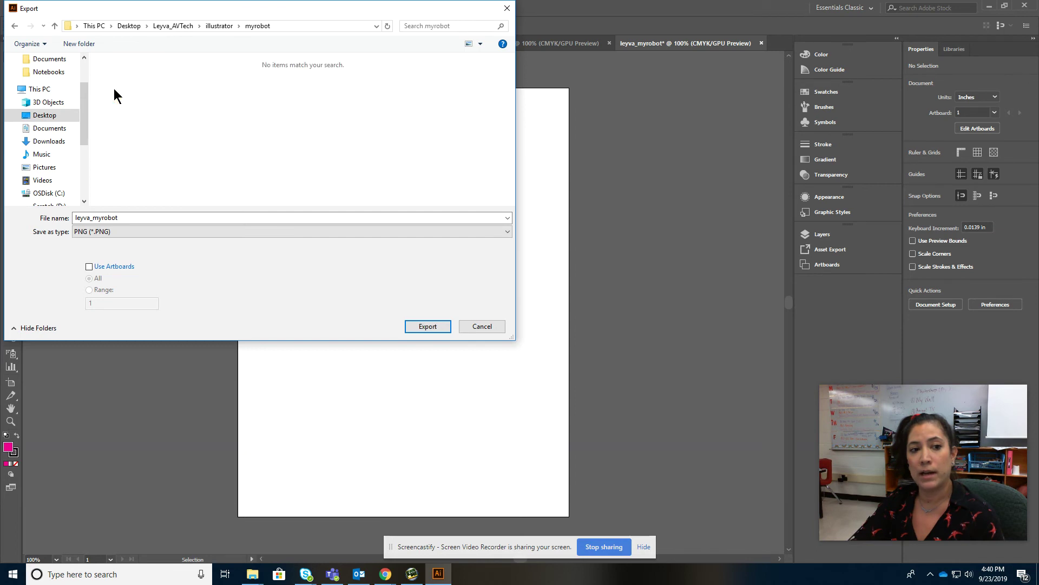
pyautogui.click(129, 231)
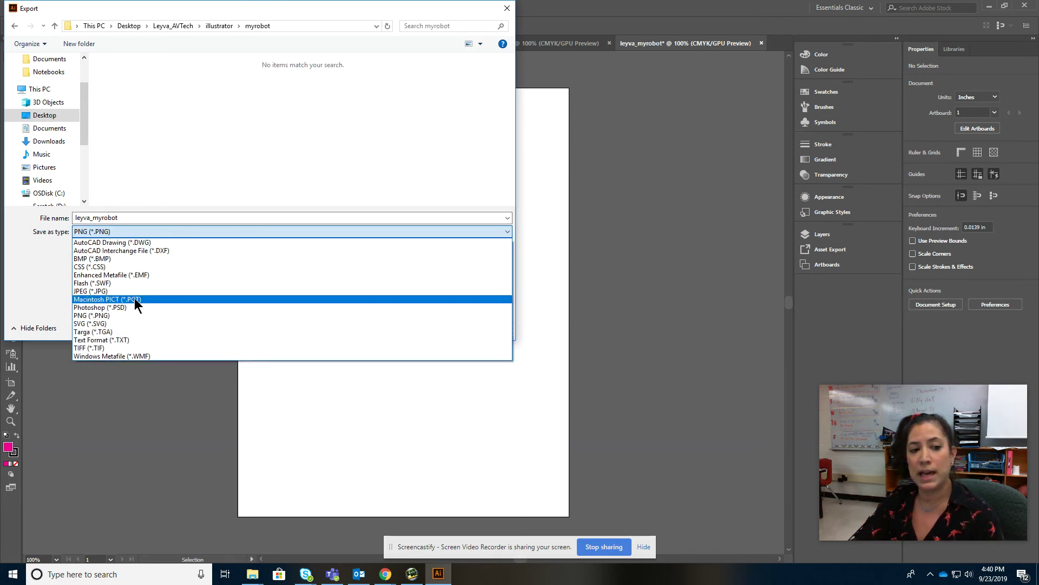
pyautogui.click(136, 292)
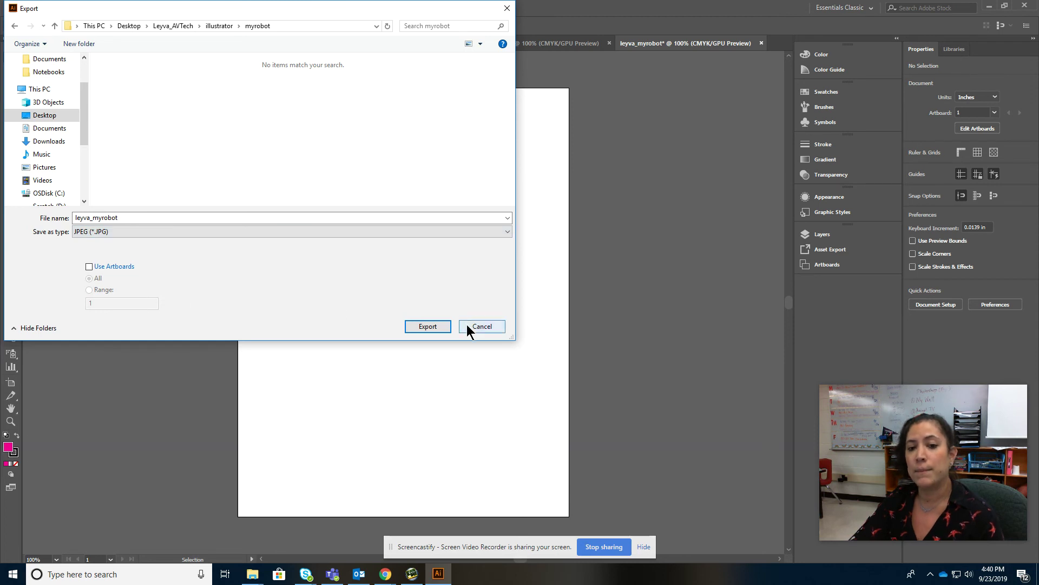
pyautogui.click(483, 326)
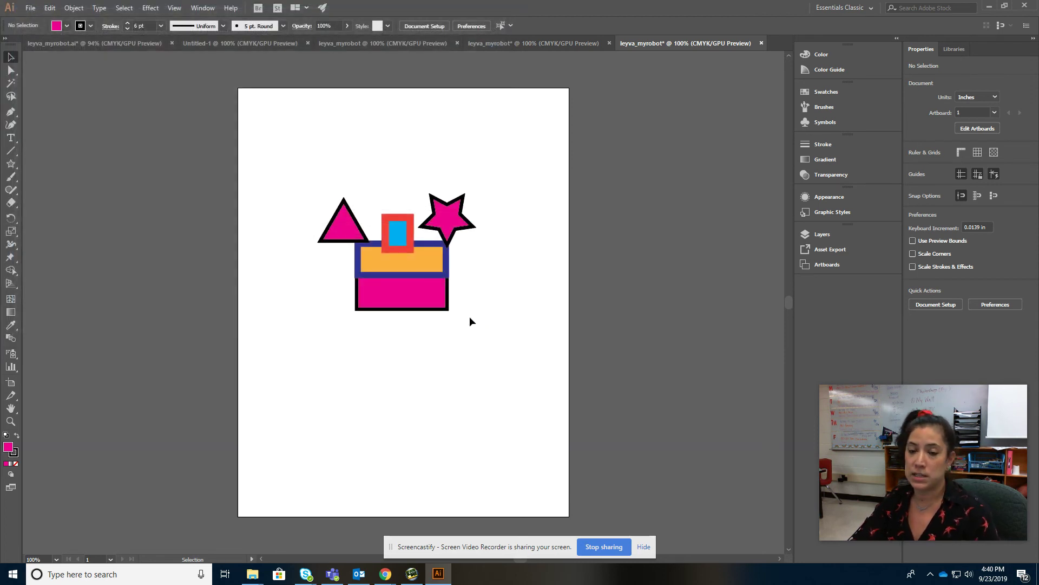
# Switch to the finished leyva_myrobot document tab.
pyautogui.click(69, 44)
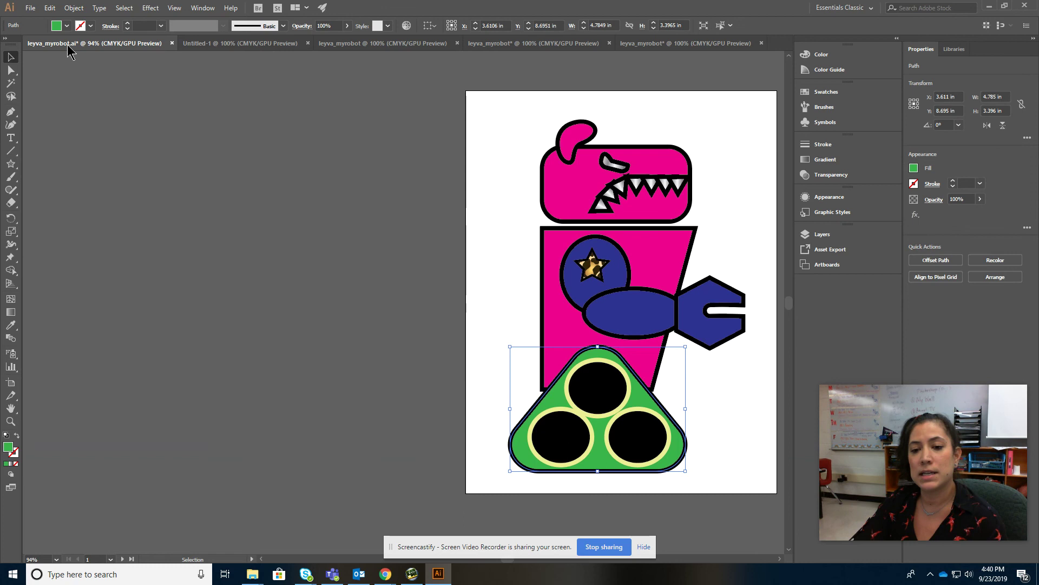